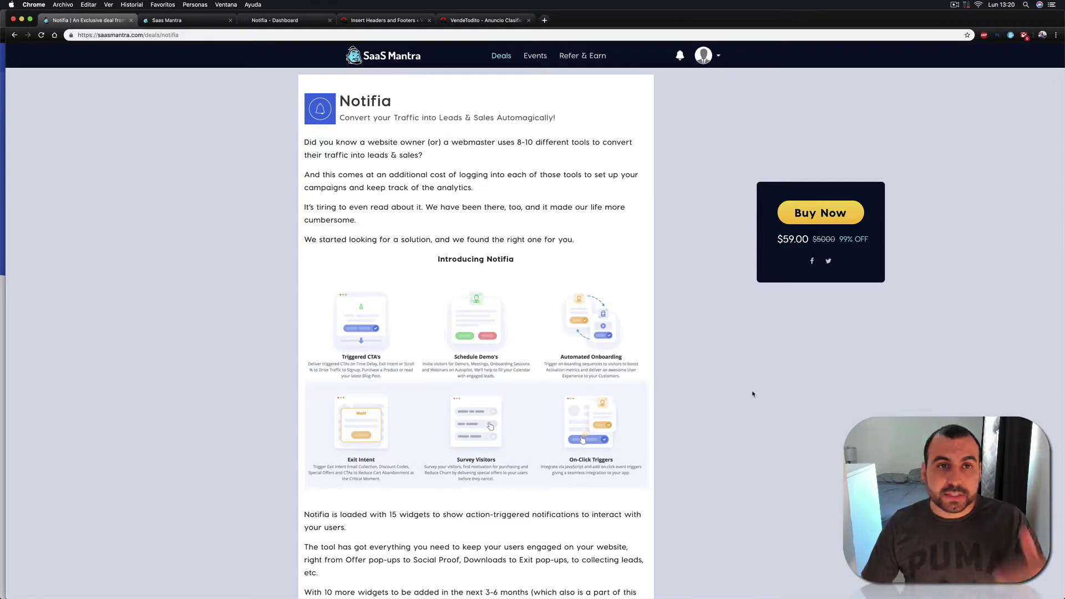
Step: Review the Notifia deal terms on SaaS Mantra and the Notifia home page
scroll(753, 394, "down", 15)
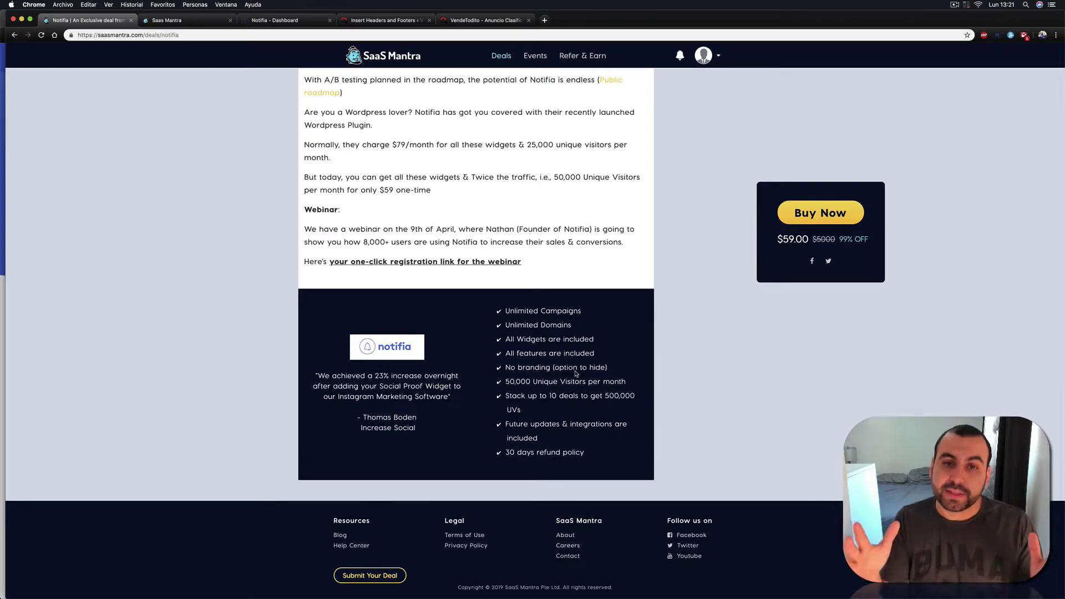
left_click(3, 261)
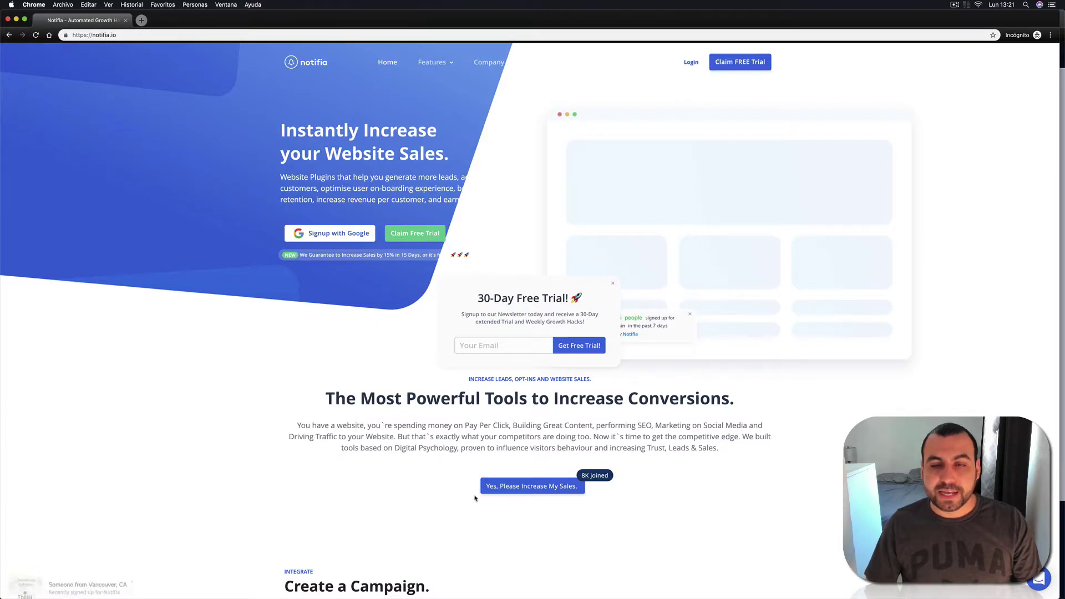
scroll(367, 322, "down", 3)
scroll(367, 323, "up", 3)
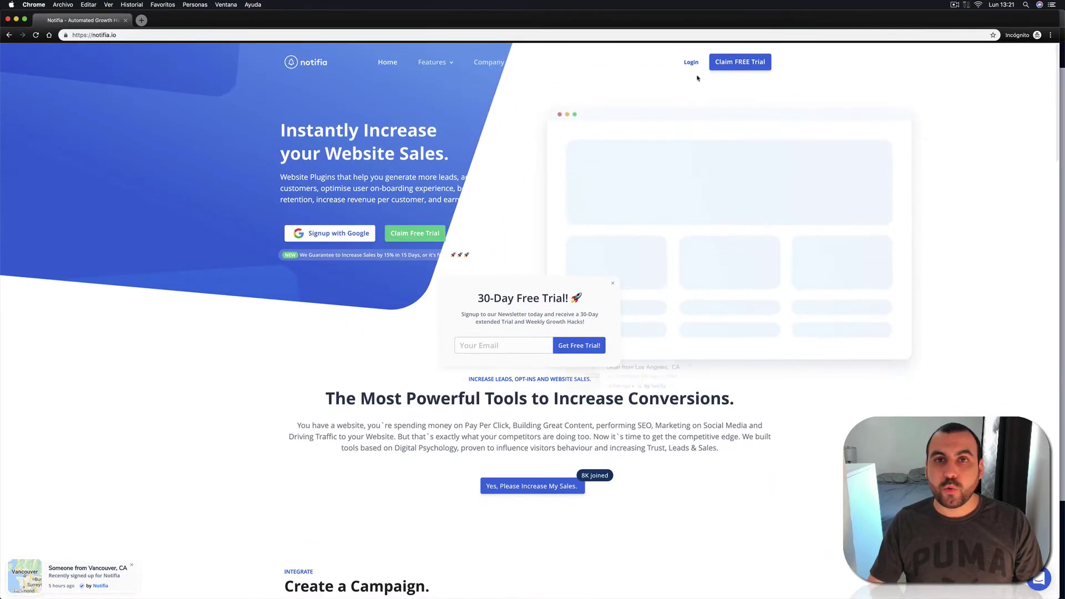
key("super+grave")
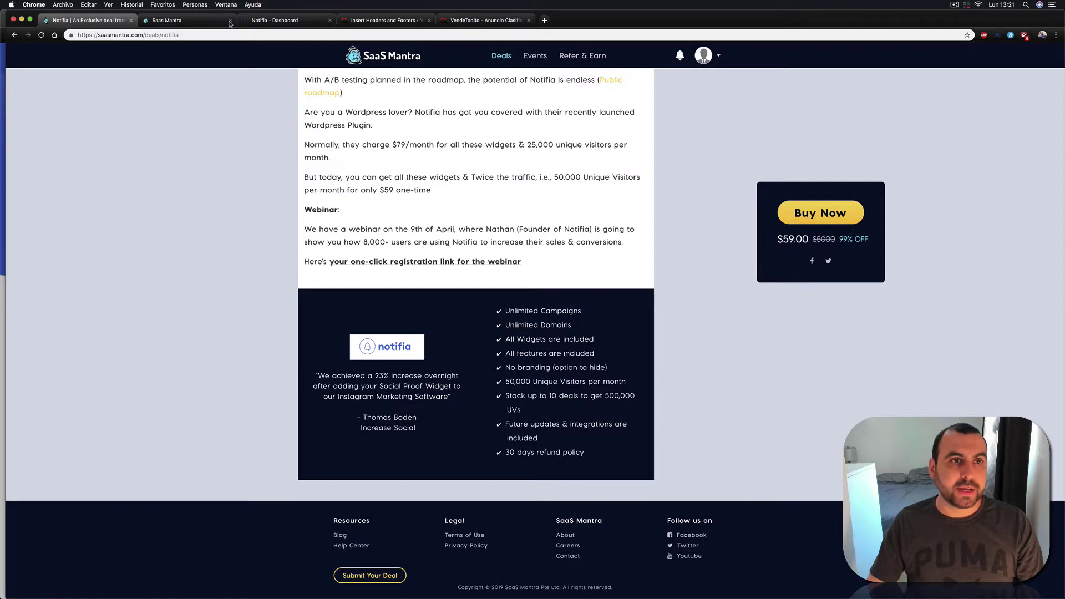
Step: View the pixel installation script in the Notifia dashboard and its instructions for each website hosting platform
left_click(277, 20)
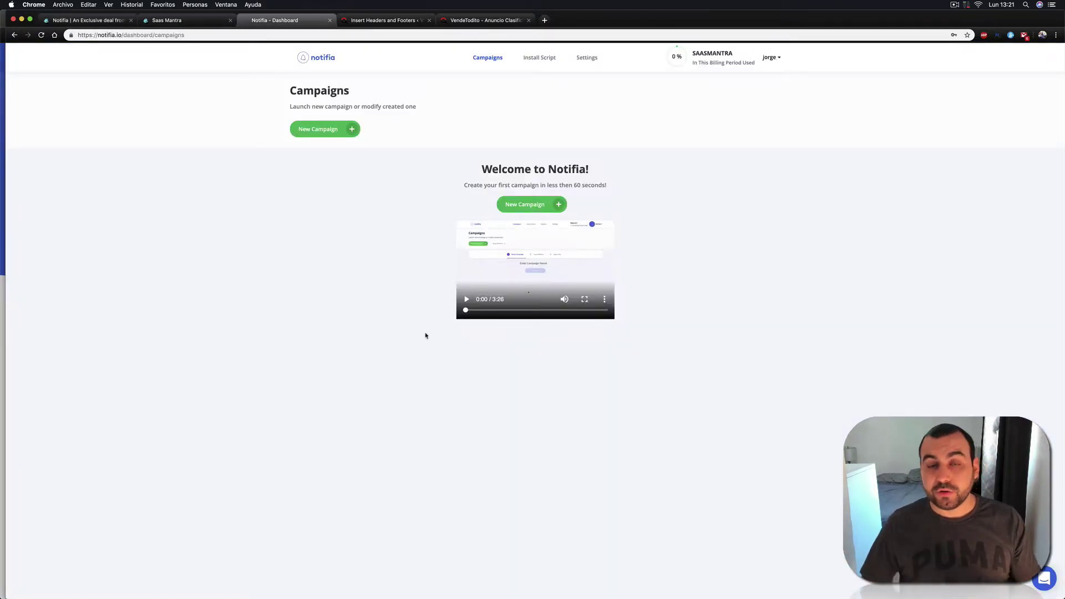
left_click(536, 60)
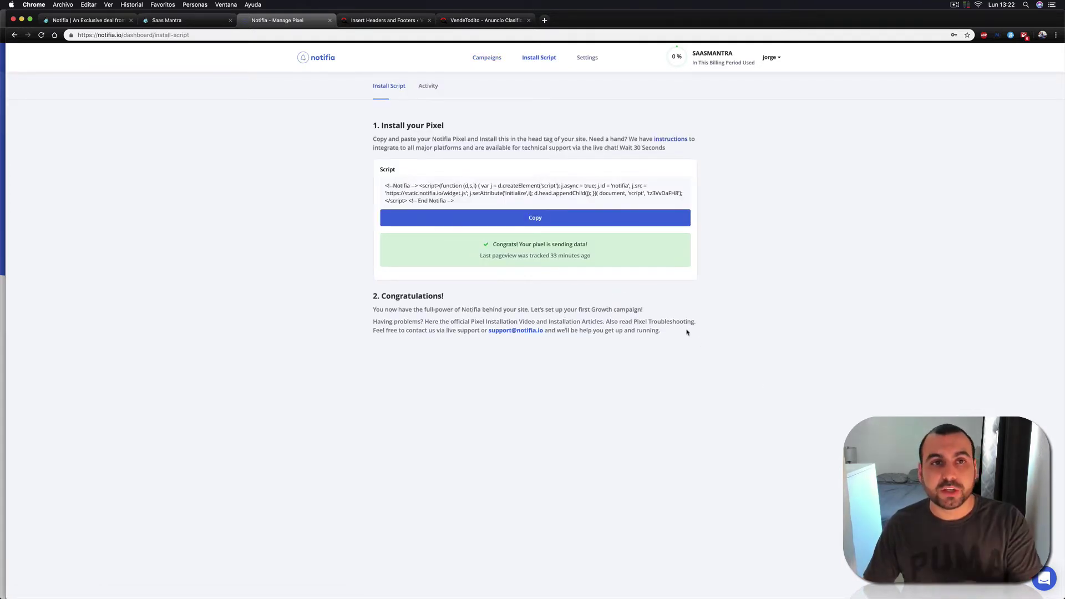
left_click(674, 139)
scroll(507, 326, "down", 5)
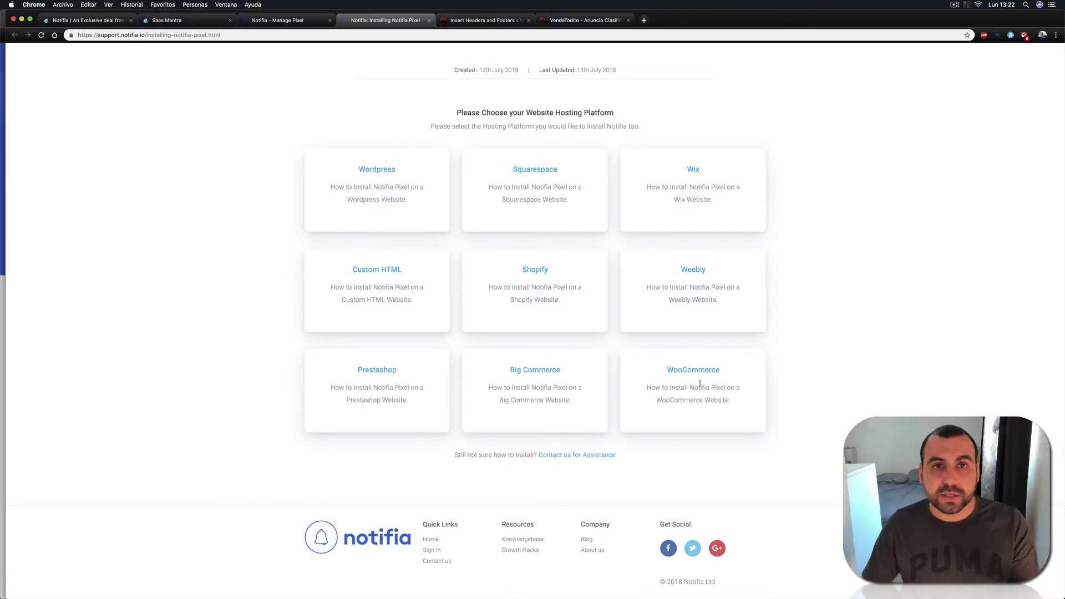
Step: Close the instructions and check the Notifia header script in WordPress and the VendeTodito site's front page
left_click(428, 20)
left_click(382, 20)
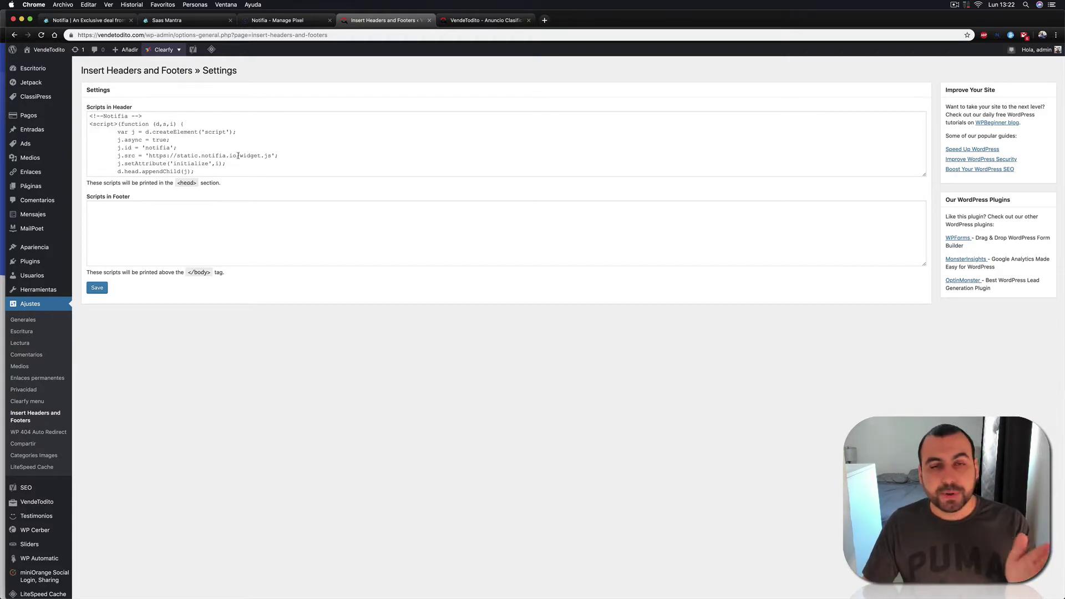
left_click(475, 22)
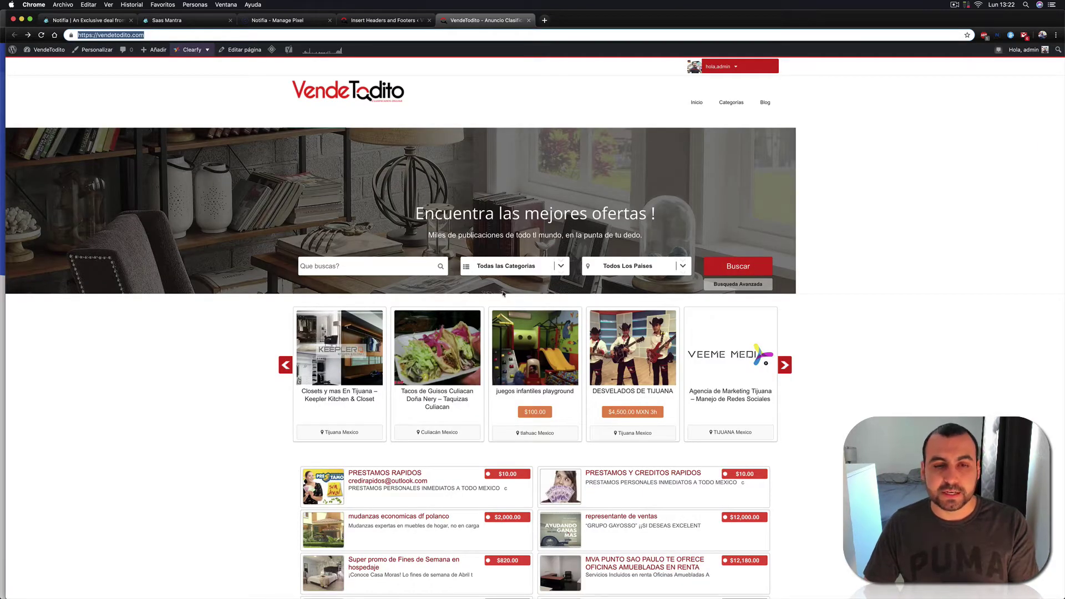
Step: Start a new Notifia campaign named "test" and continue to the website step
left_click(267, 23)
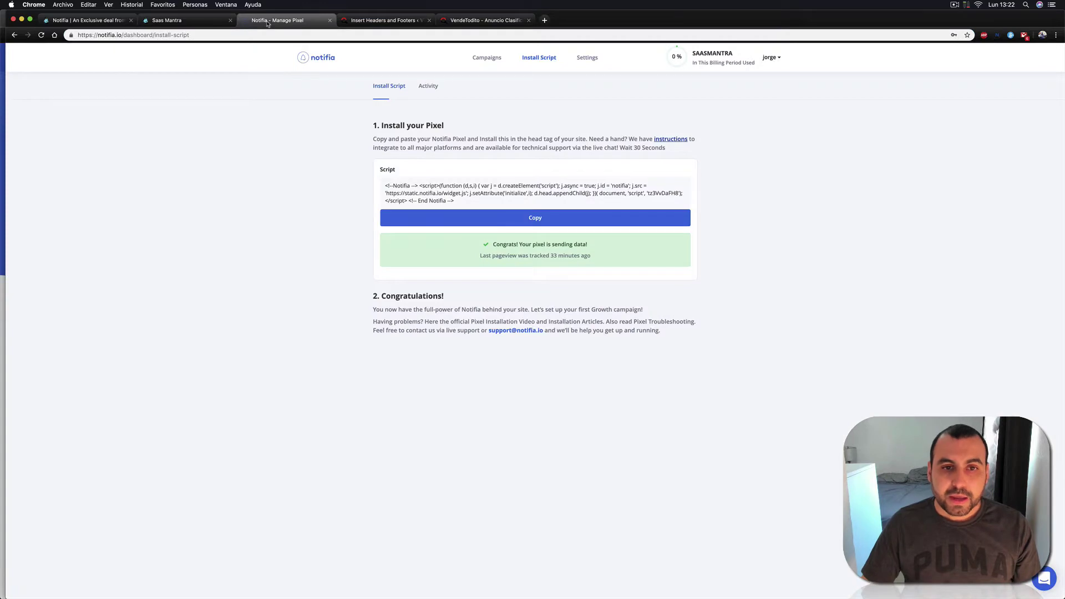
left_click(497, 59)
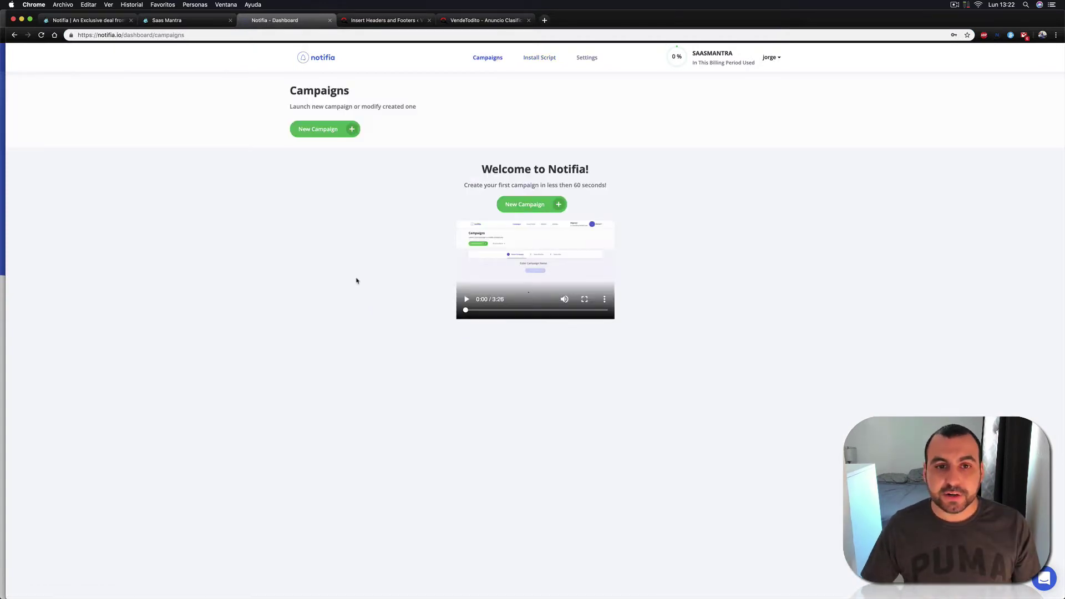
left_click(337, 132)
left_click(510, 208)
type("test")
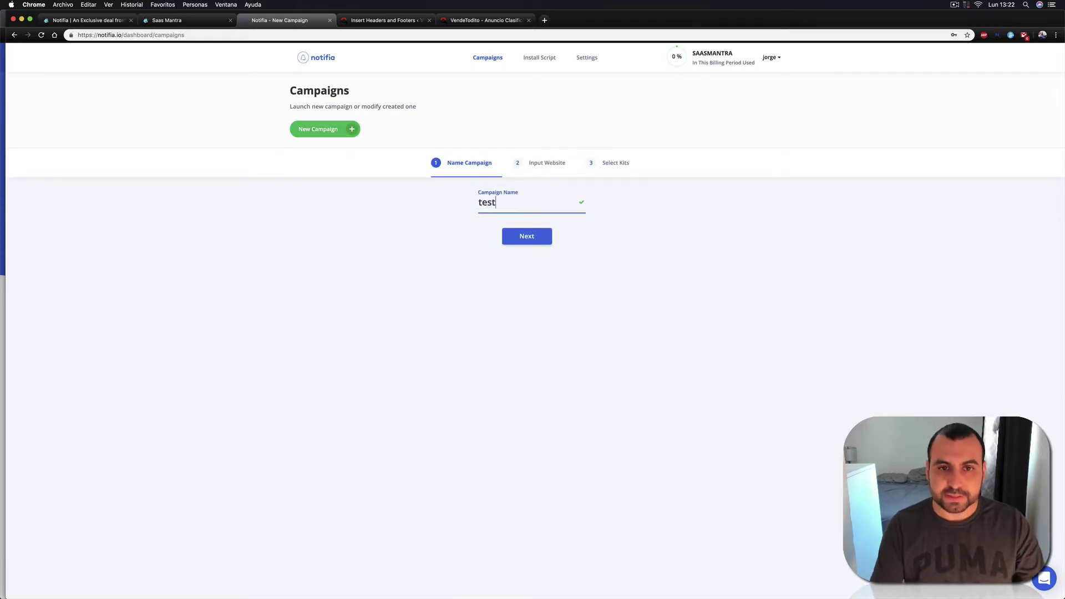
left_click(542, 245)
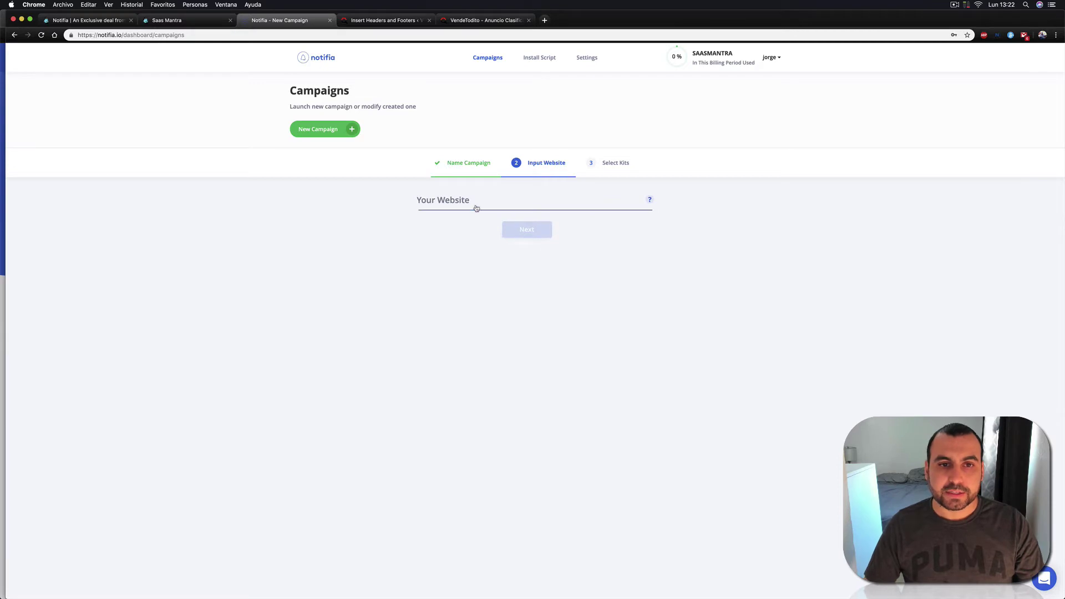
Step: Copy the VendeTodito site's address, enter it as the campaign's website and continue to kit selection
left_click(483, 20)
left_click(448, 33)
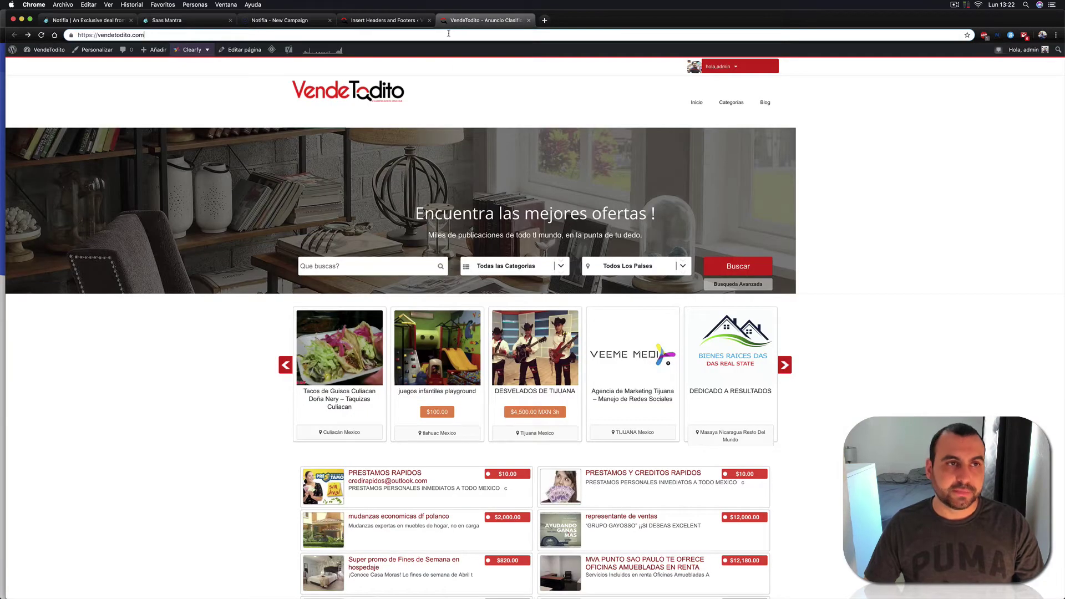
key("super+c")
left_click(280, 20)
key("super+v")
key("Return")
left_click(534, 230)
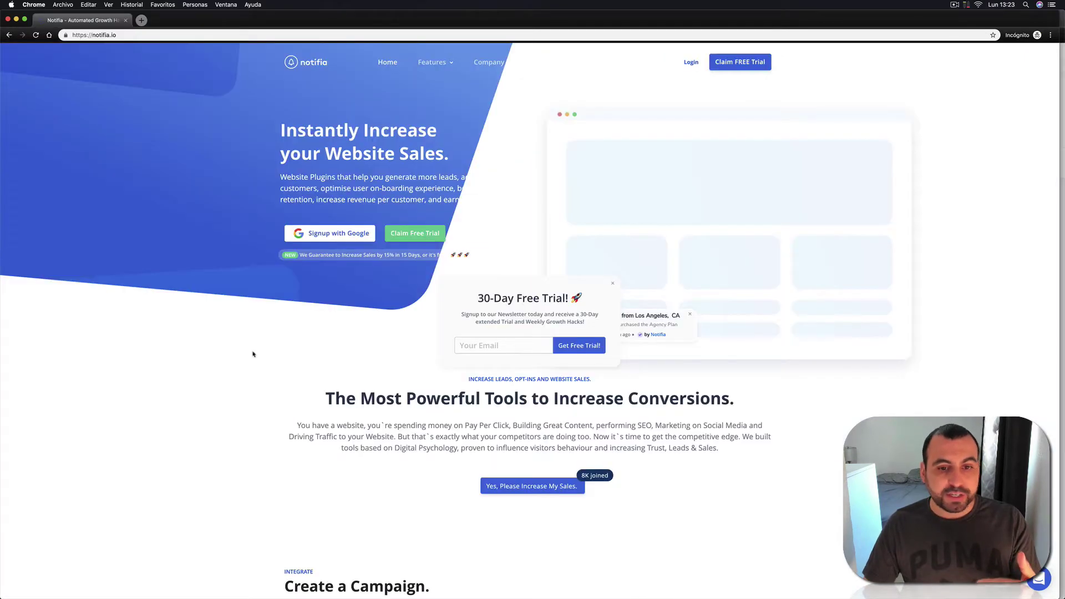
Step: Dismiss the free trial popup on the Notifia home page and review the feature sections on personalisation, analytics and growth
scroll(252, 354, "down", 15)
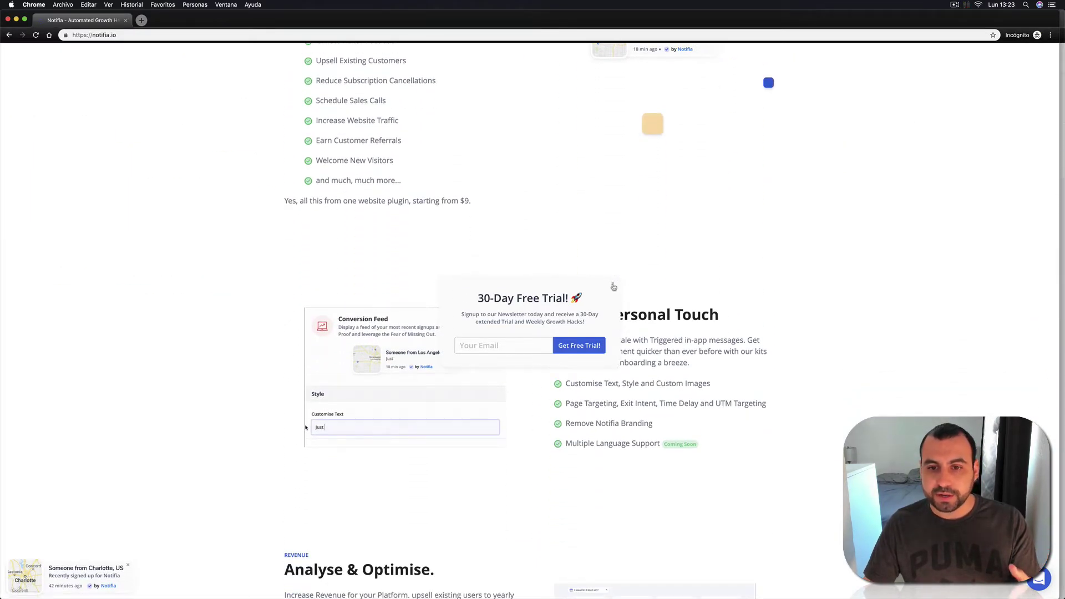
left_click(612, 283)
right_click(625, 362)
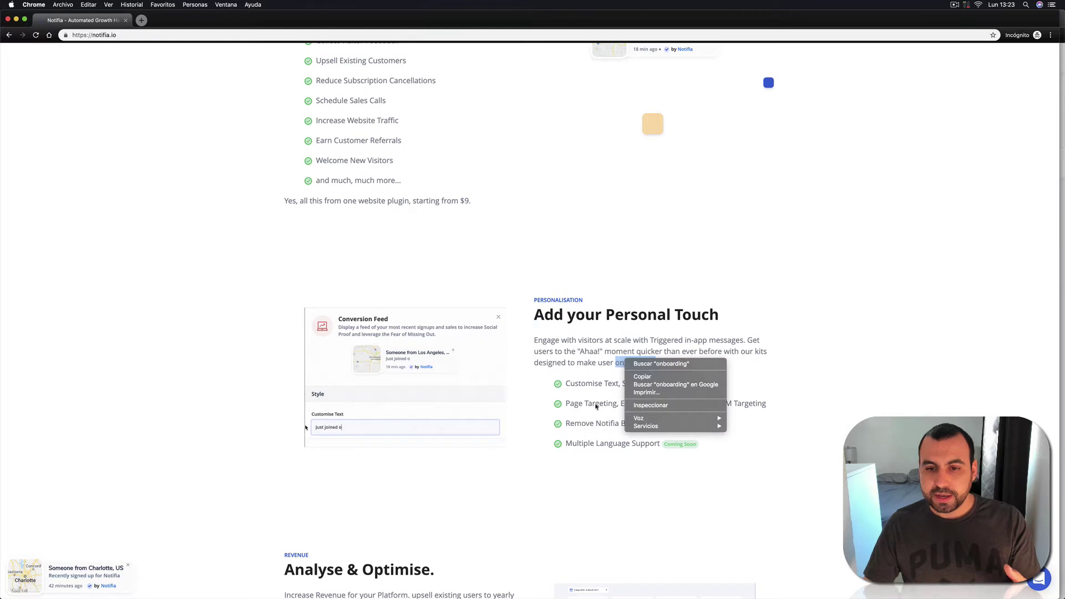
left_click(676, 464)
scroll(682, 460, "down", 10)
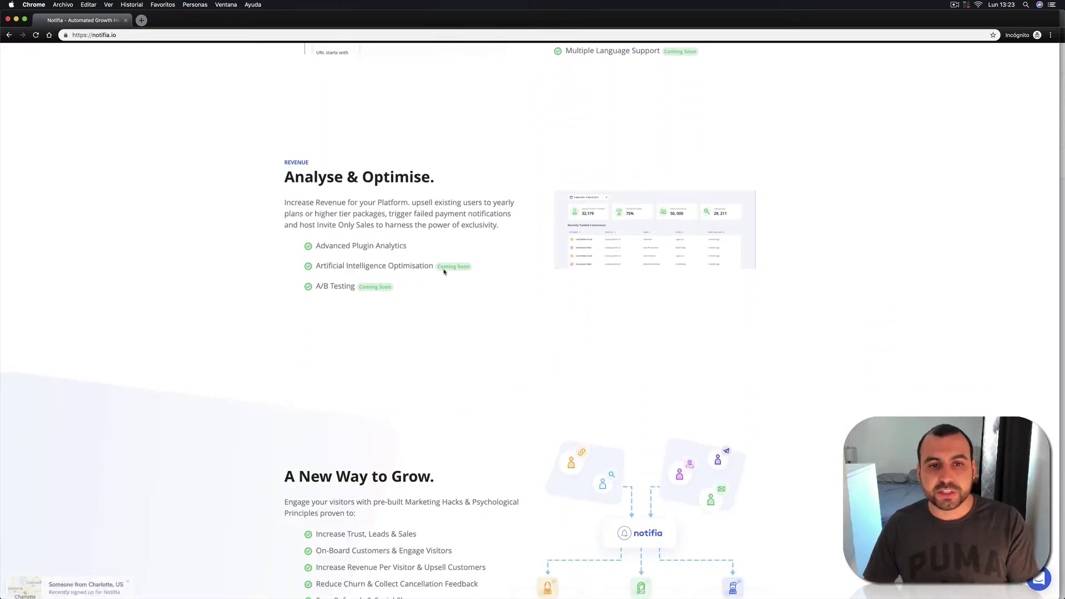
scroll(400, 294, "down", 8)
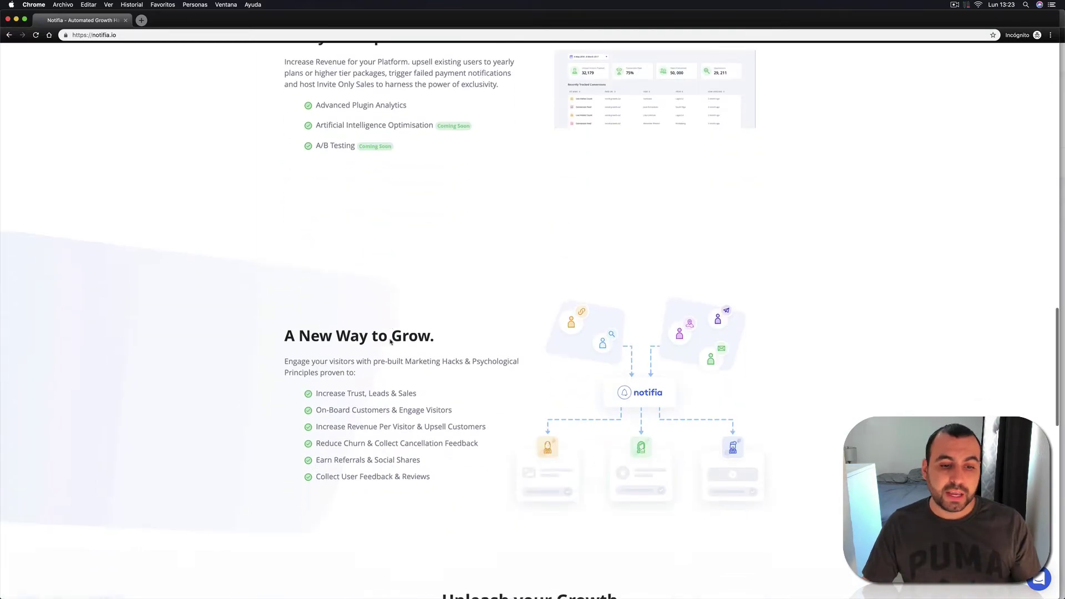
scroll(464, 351, "down", 20)
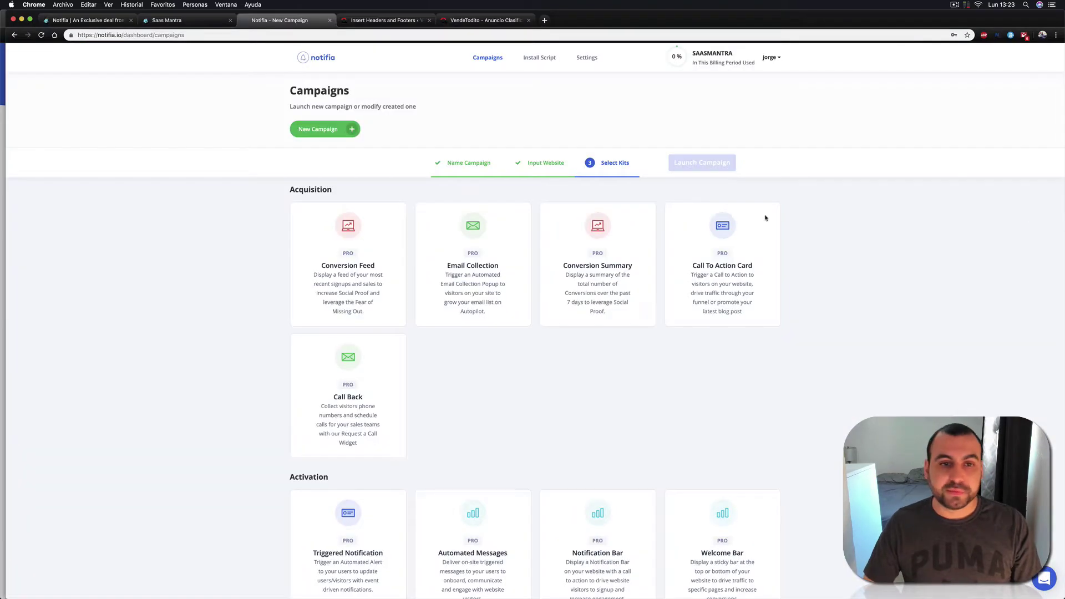
Step: Examine the kits offered for the campaign under Acquisition, Activation, Revenue, Retention, Referrals and Legal
scroll(505, 385, "down", 3)
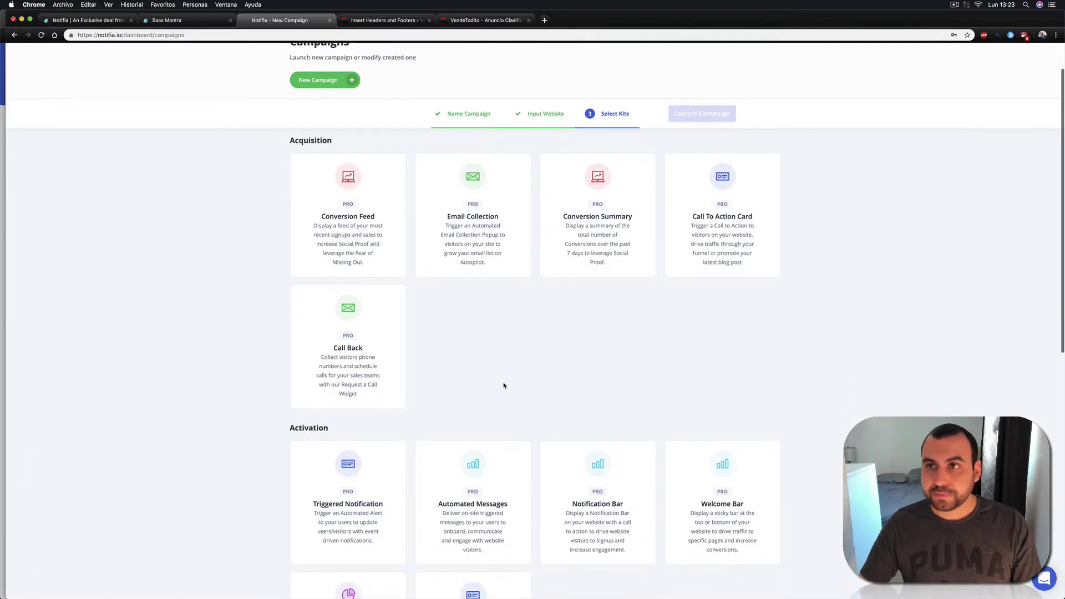
scroll(505, 387, "down", 1)
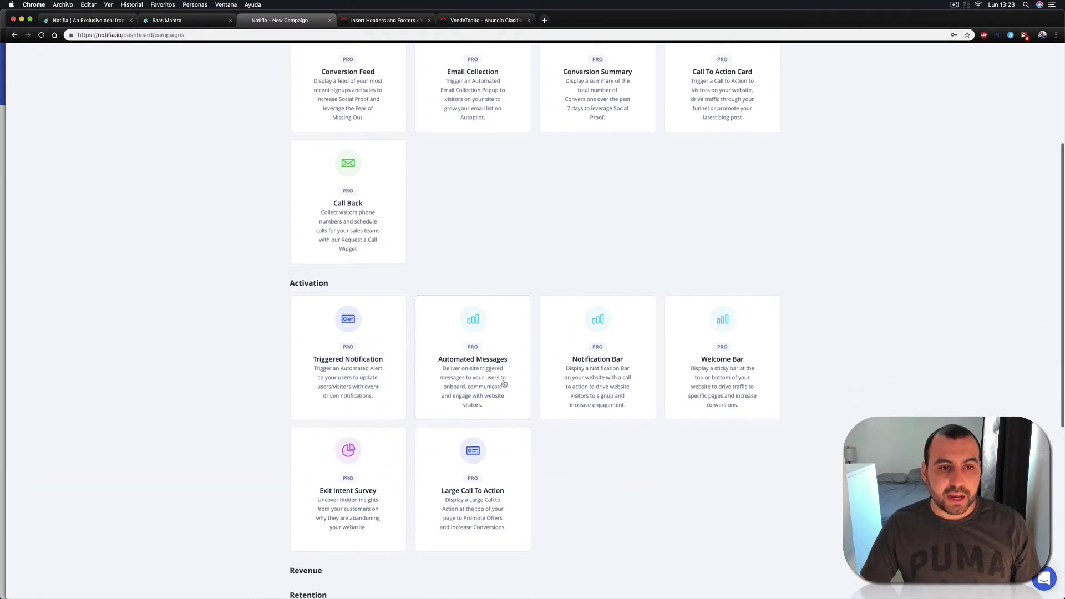
scroll(364, 438, "down", 3)
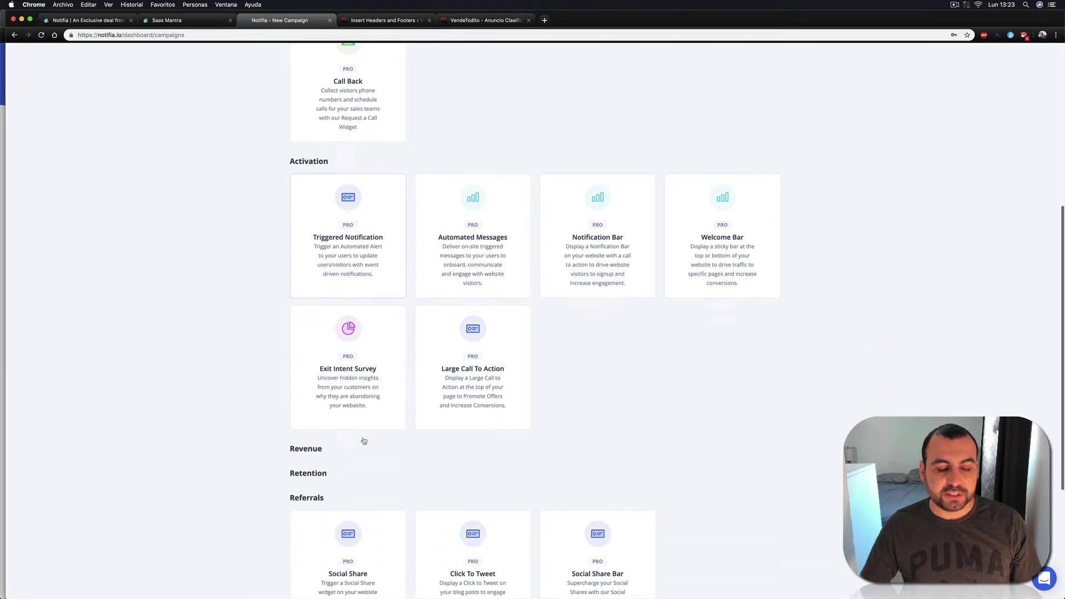
scroll(363, 504, "down", 3)
left_click_drag(287, 289, 328, 324)
left_click(329, 324)
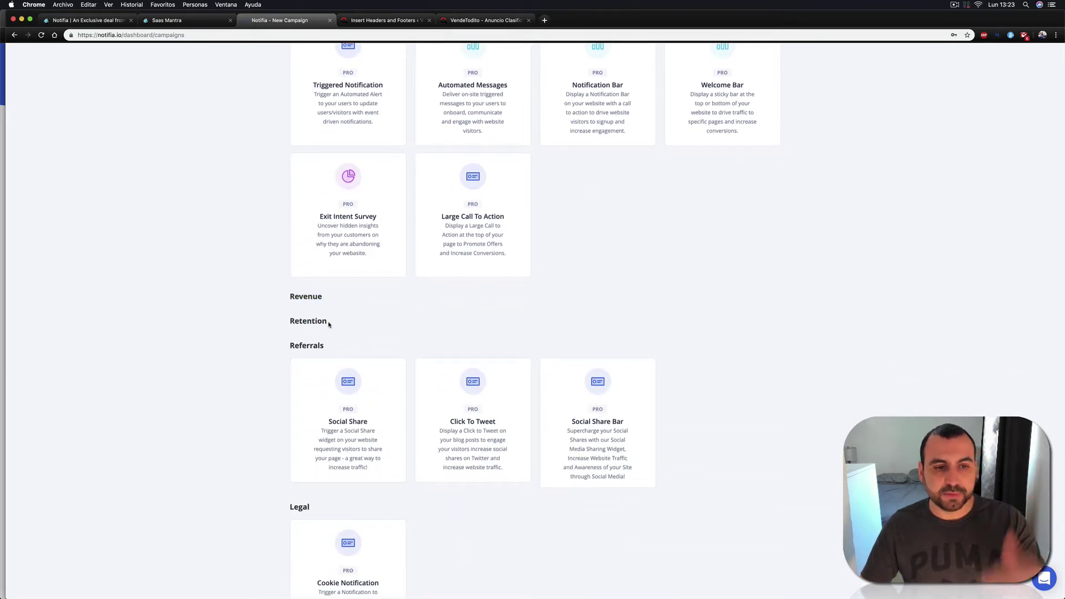
scroll(330, 367, "down", 2)
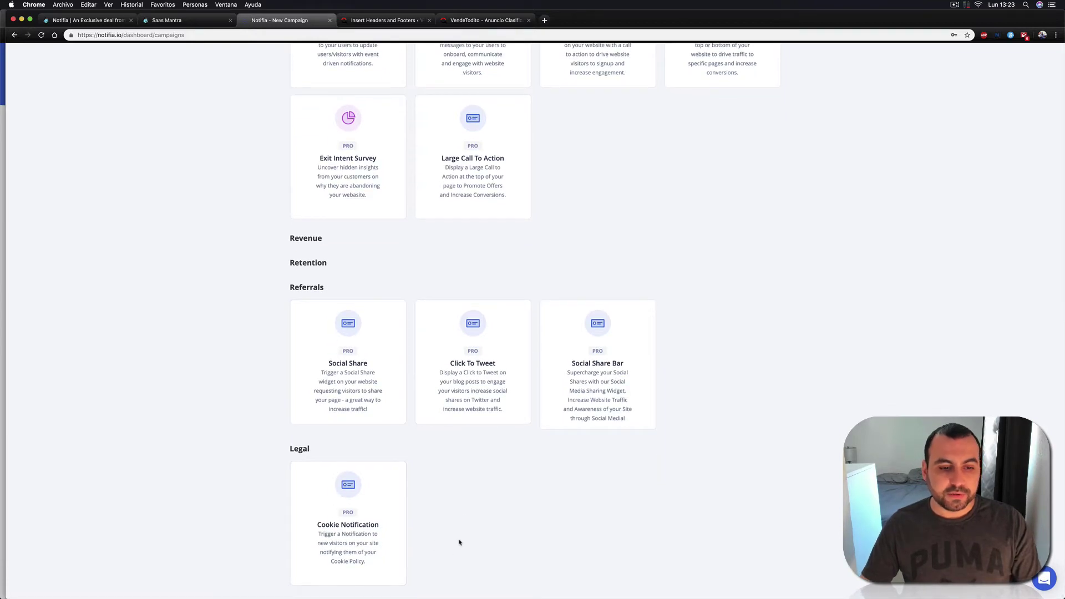
scroll(460, 542, "up", 12)
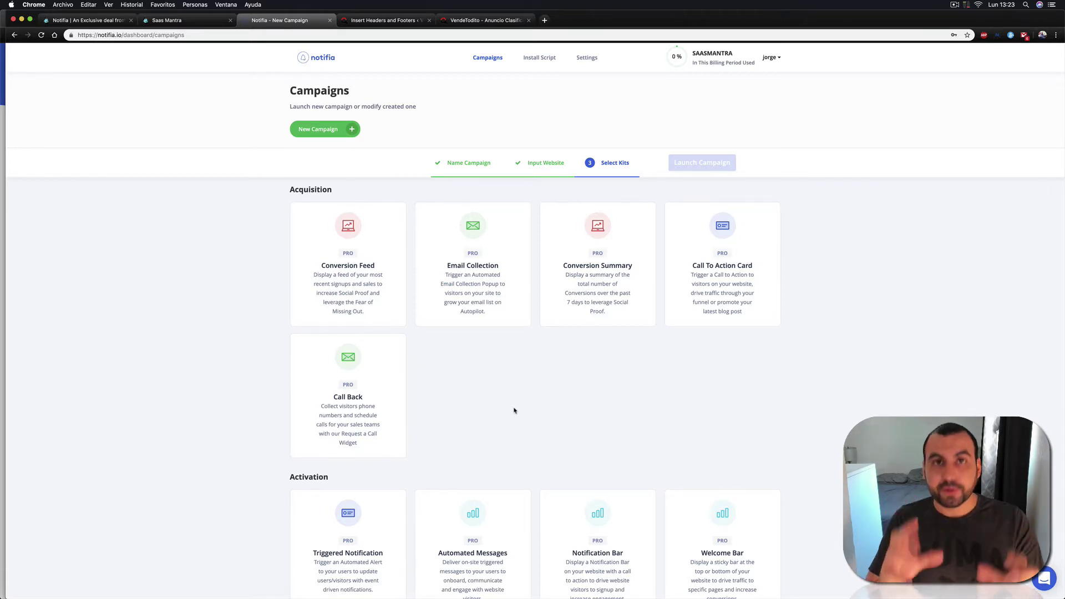
Step: Select the Email Collection, Conversion Summary and Triggered Notification kits and launch the campaign
left_click(496, 293)
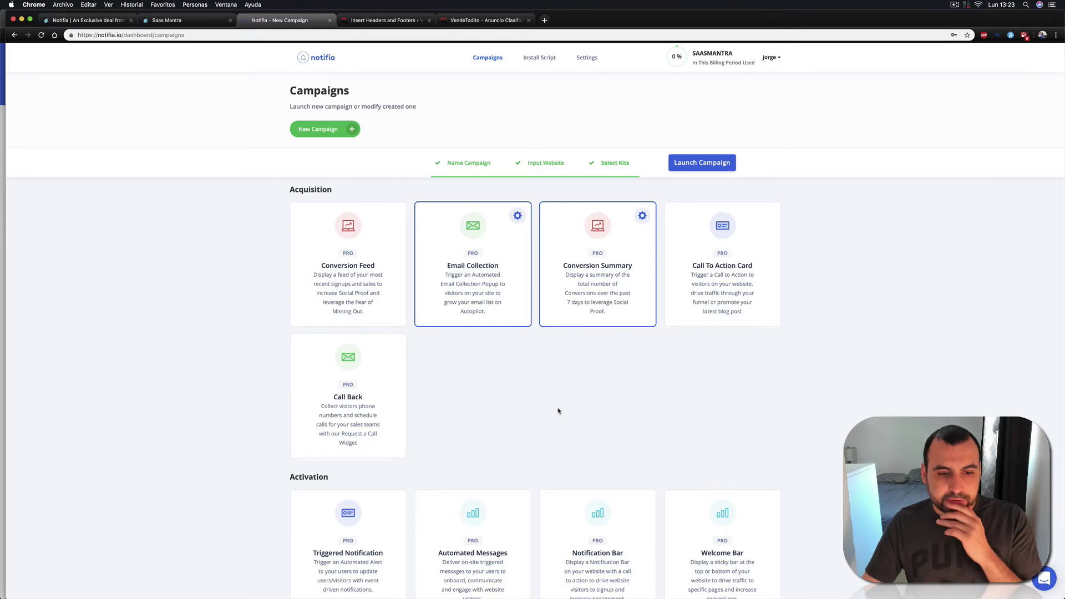
scroll(558, 410, "down", 1)
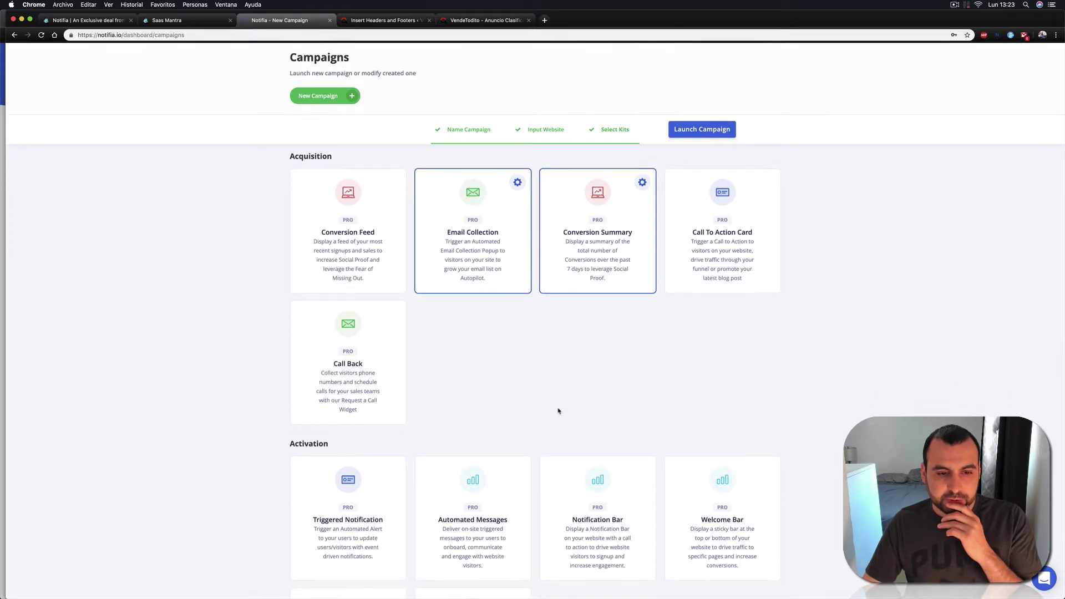
scroll(558, 410, "down", 4)
scroll(557, 409, "up", 3)
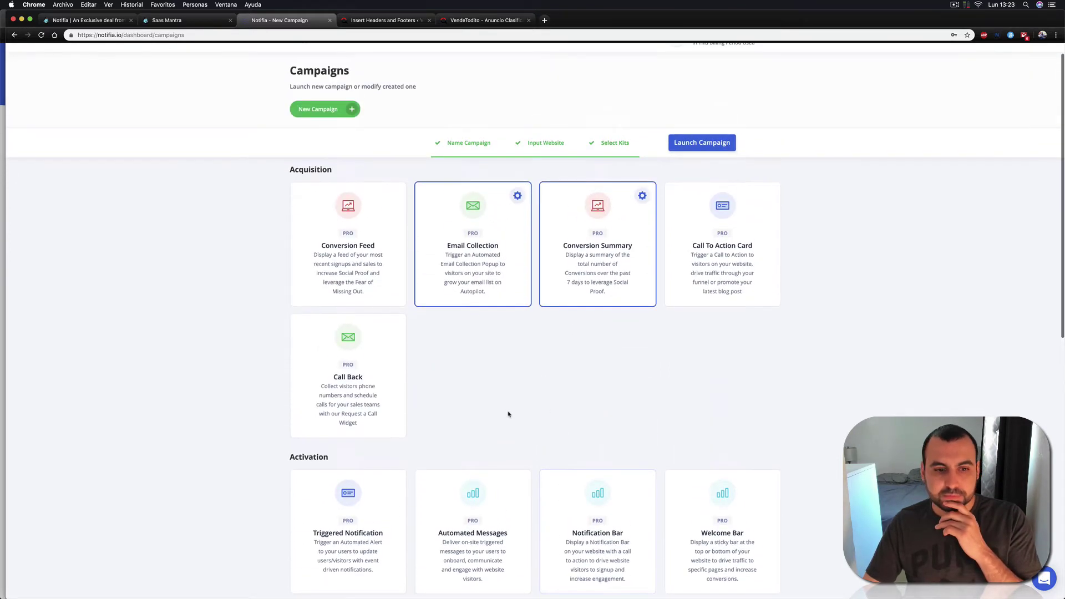
scroll(507, 414, "down", 4)
left_click(371, 369)
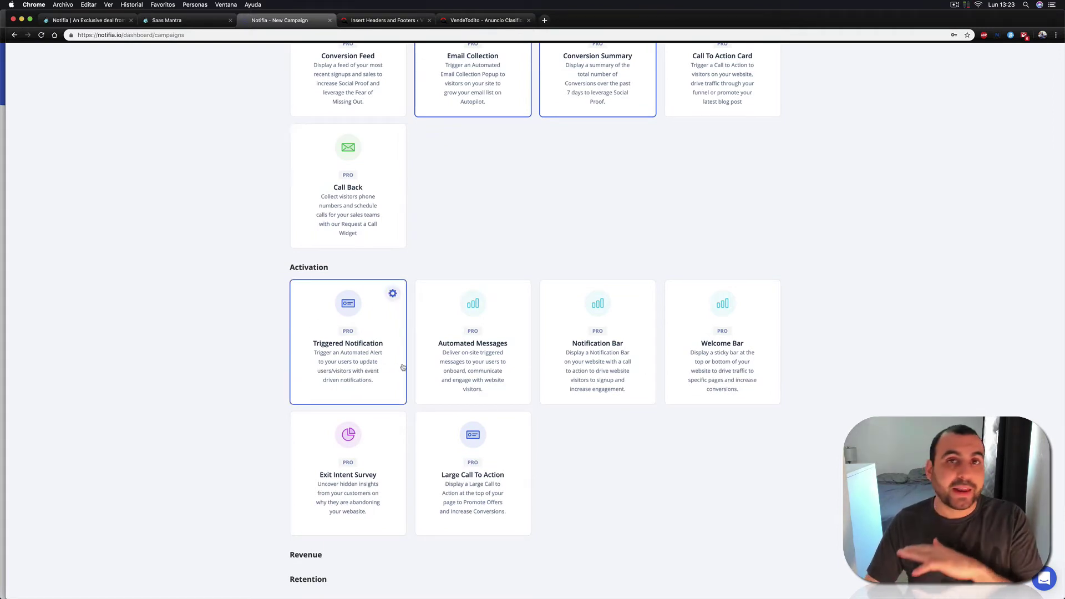
scroll(563, 473, "up", 1)
scroll(562, 473, "up", 1)
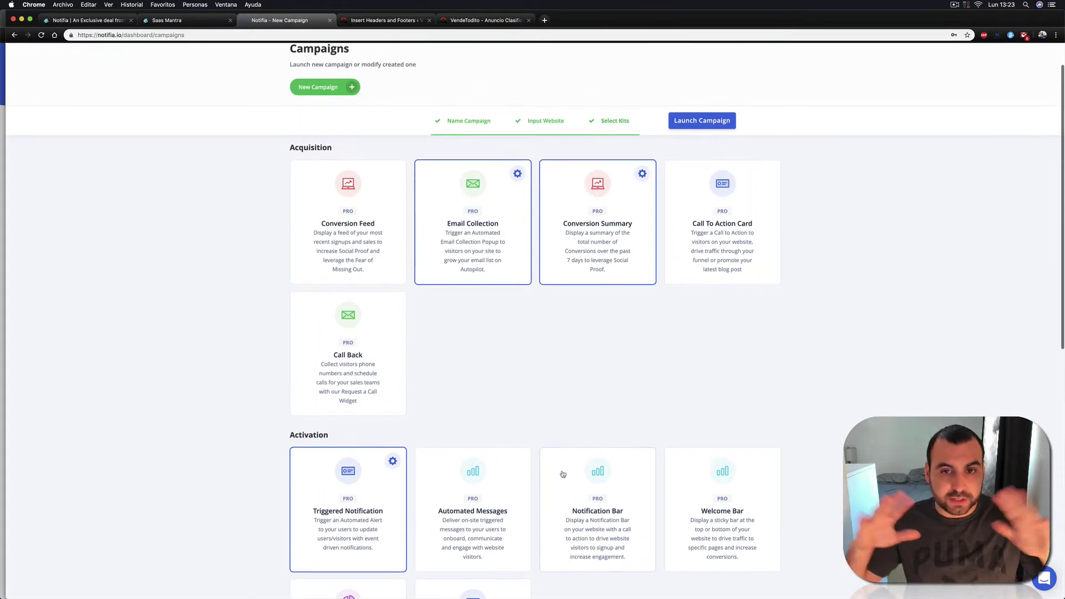
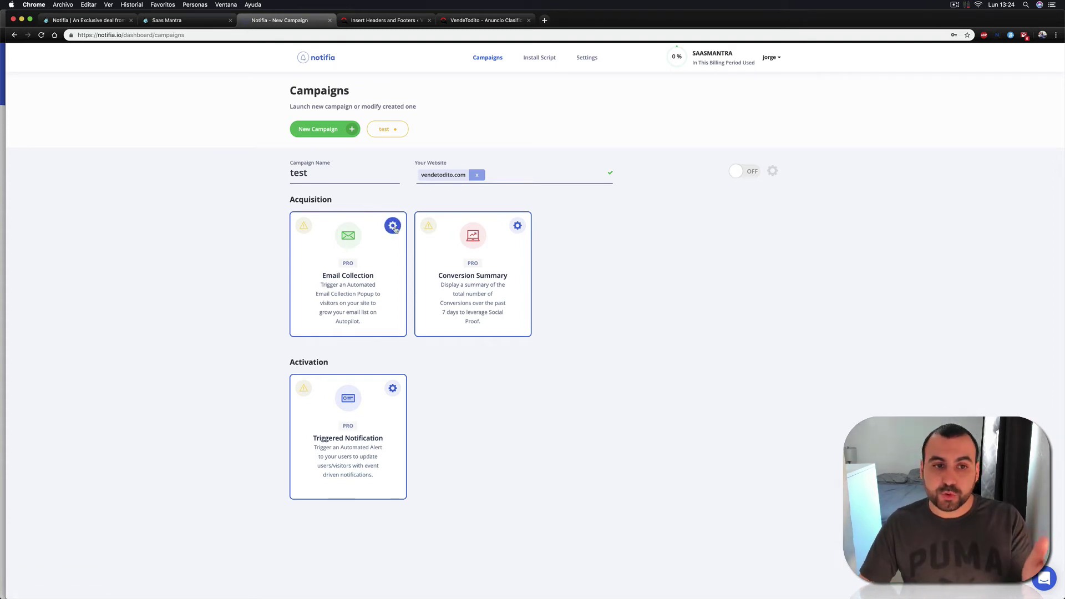
Step: Open the Email Collection kit's settings and read the help for the Close Button option
left_click(393, 227)
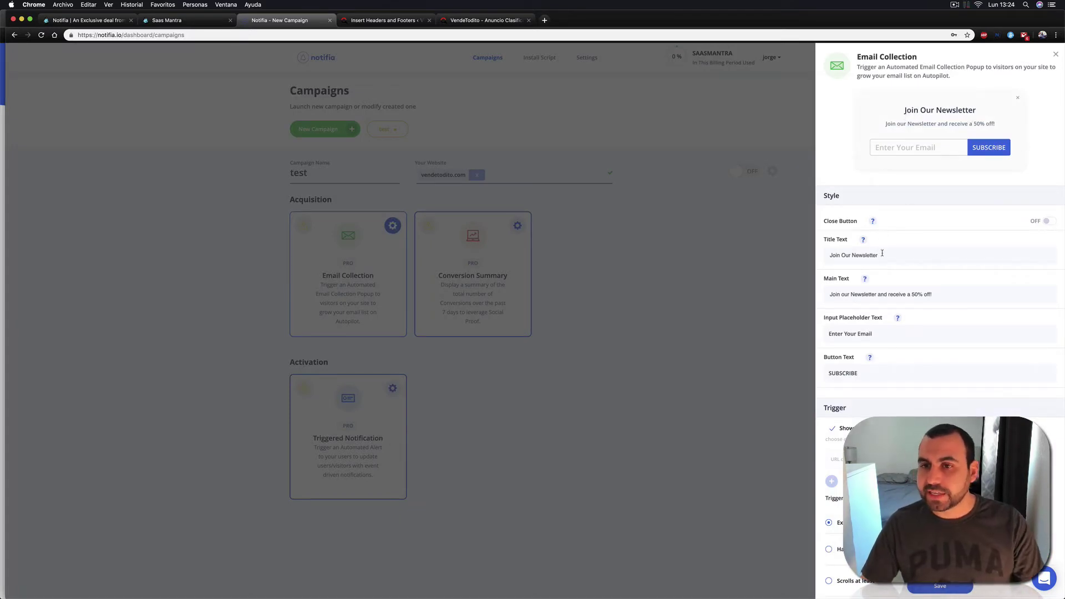
left_click_drag(832, 220, 871, 222)
mouse_move(871, 221)
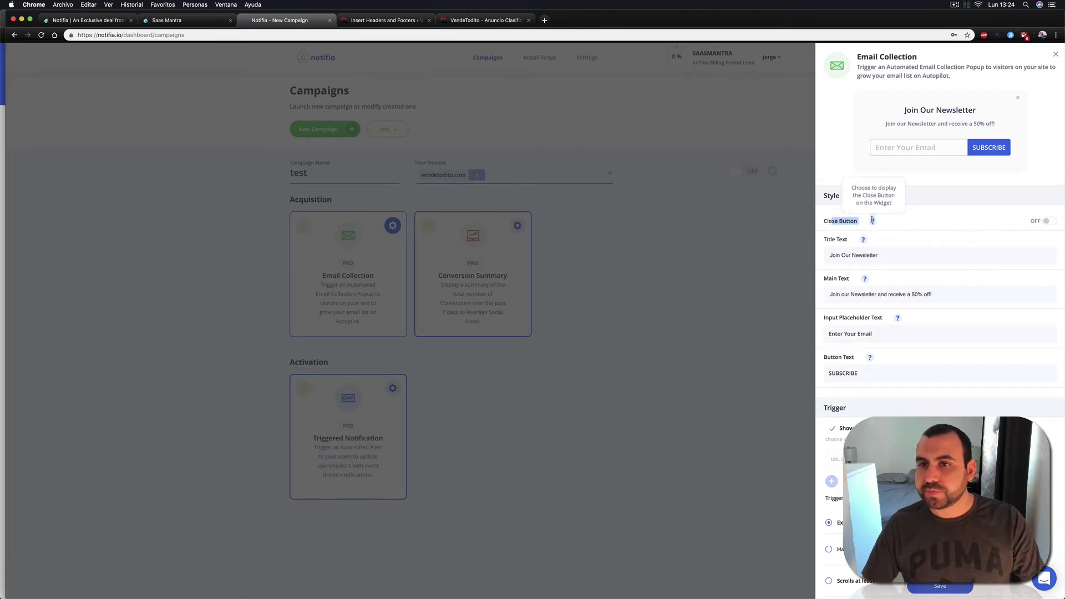
left_click(873, 221)
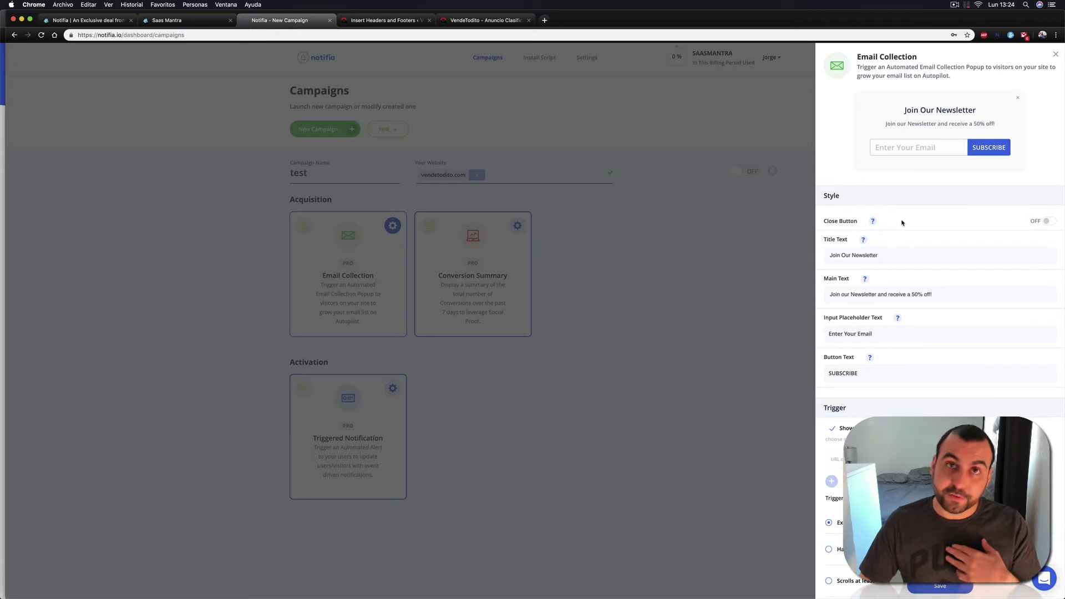
Step: Turn on the Email Collection popup's close button and set its title text to "Join Our Newsletter blah blah"
left_click(1049, 221)
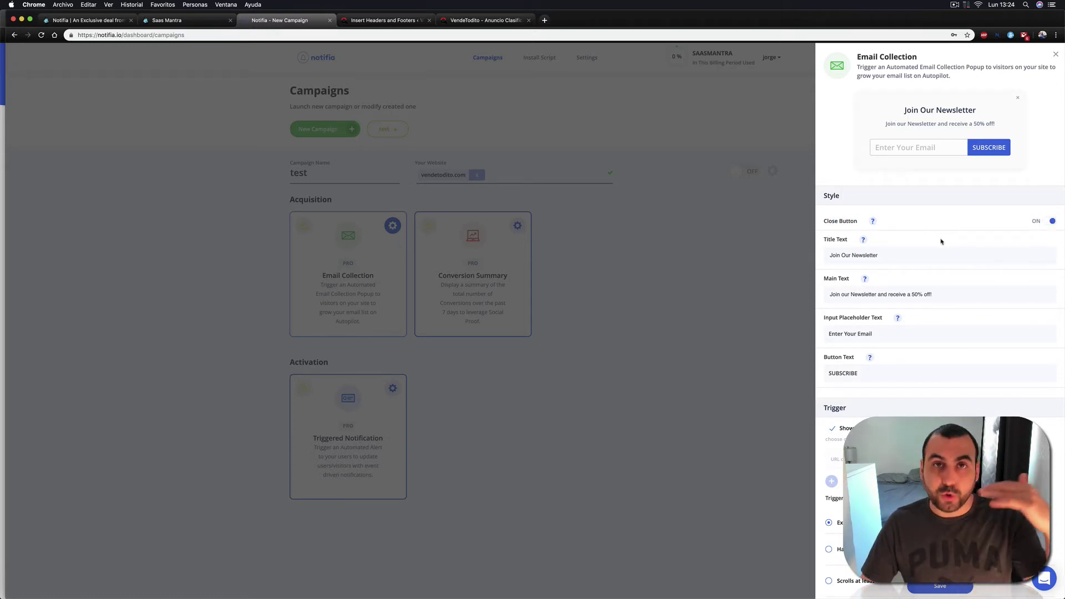
left_click(906, 255)
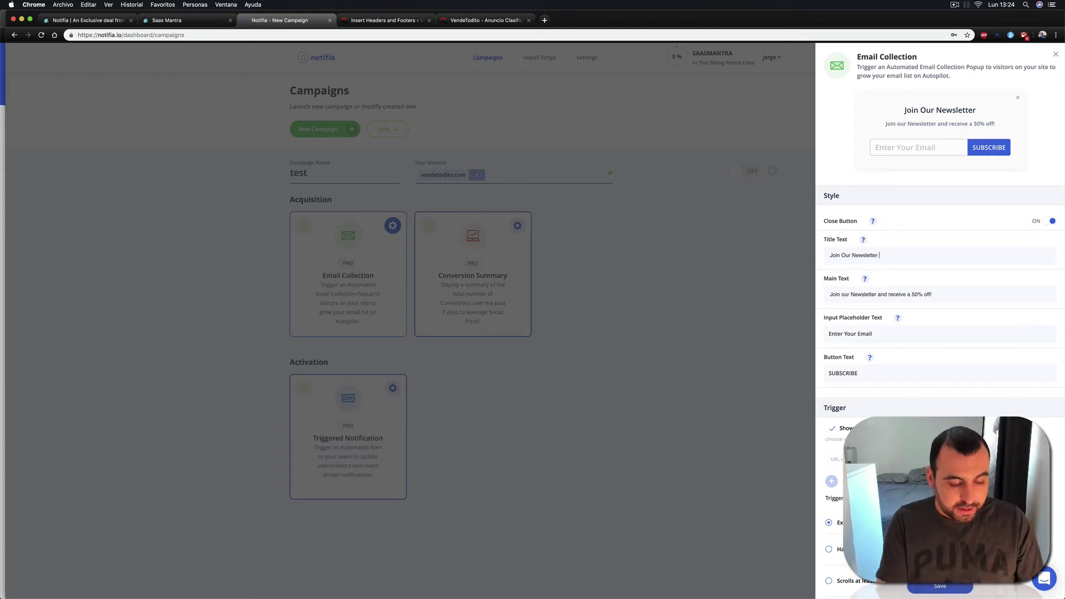
type("blach bl")
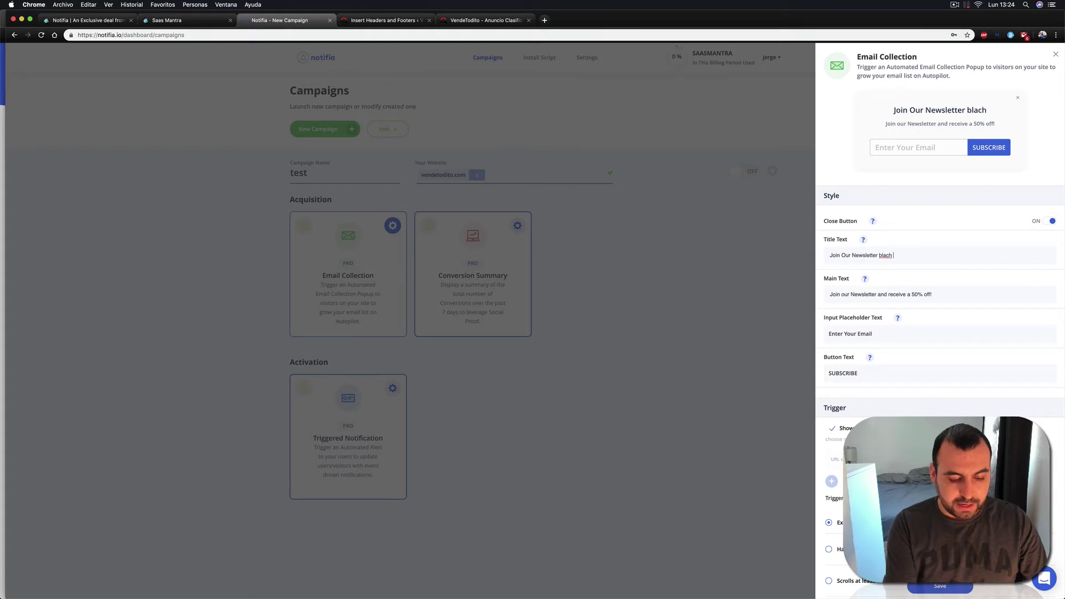
key("BackSpace")
key("BackSpace")
key("BackSpace")
key("BackSpace")
key("BackSpace")
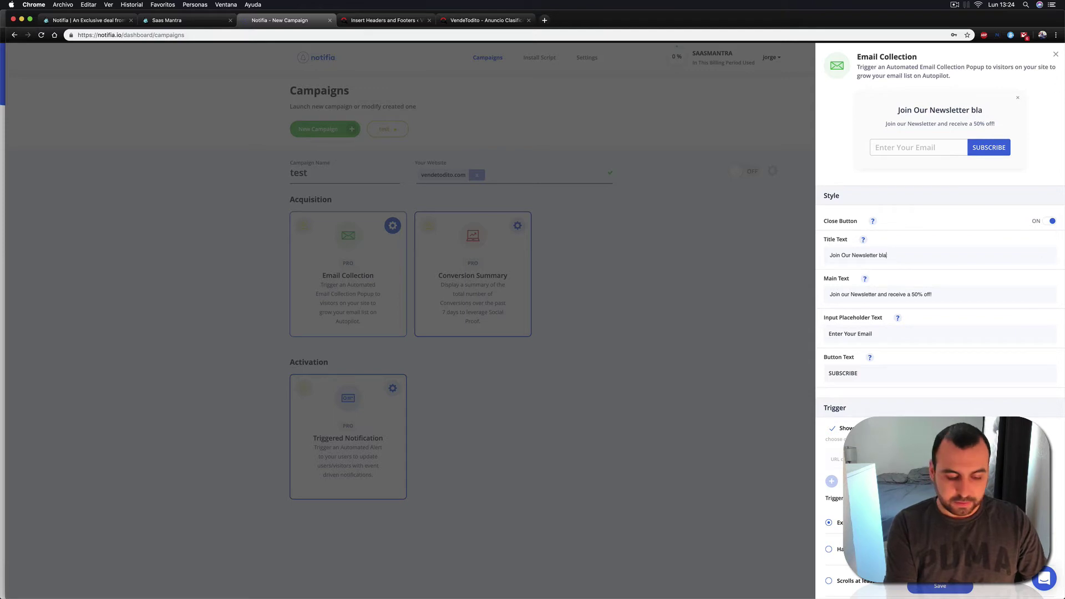
type("h blah")
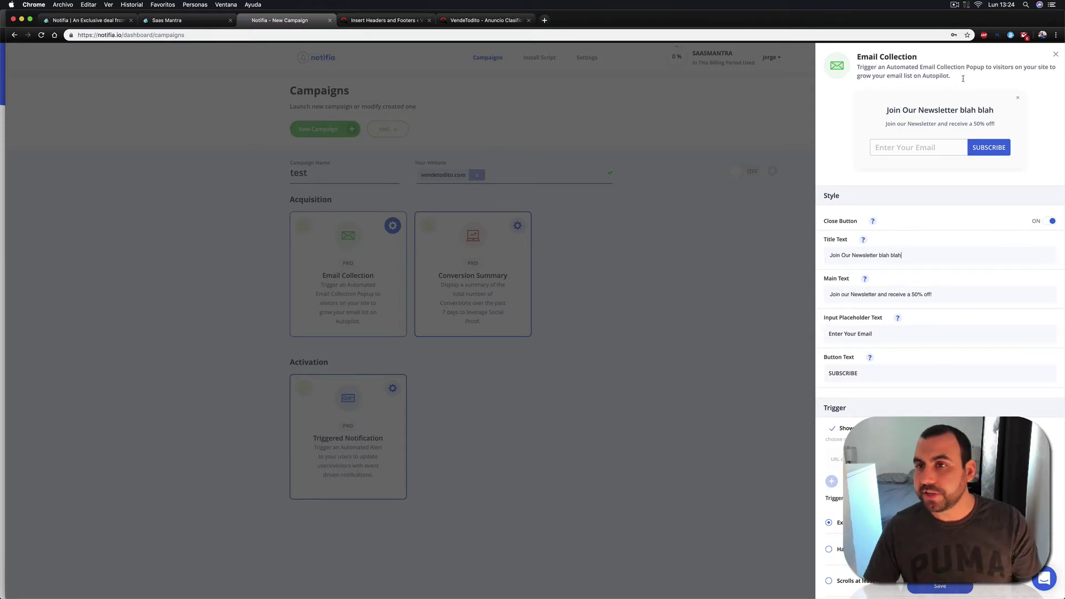
Step: Change the discount in the Email Collection popup's main text to 20%
scroll(848, 318, "down", 1)
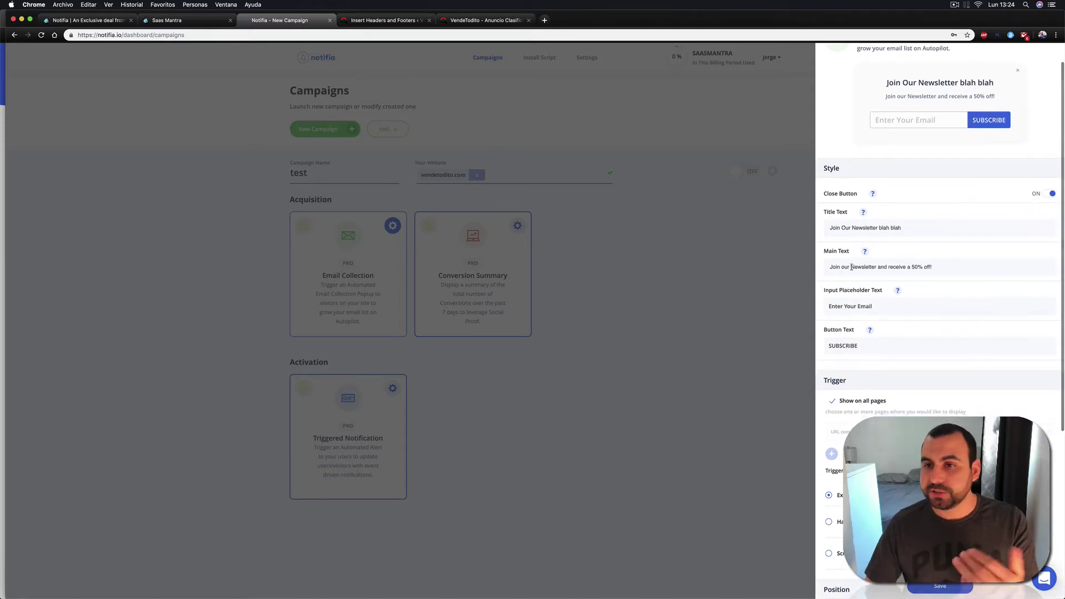
left_click_drag(851, 267, 932, 267)
left_click(915, 267)
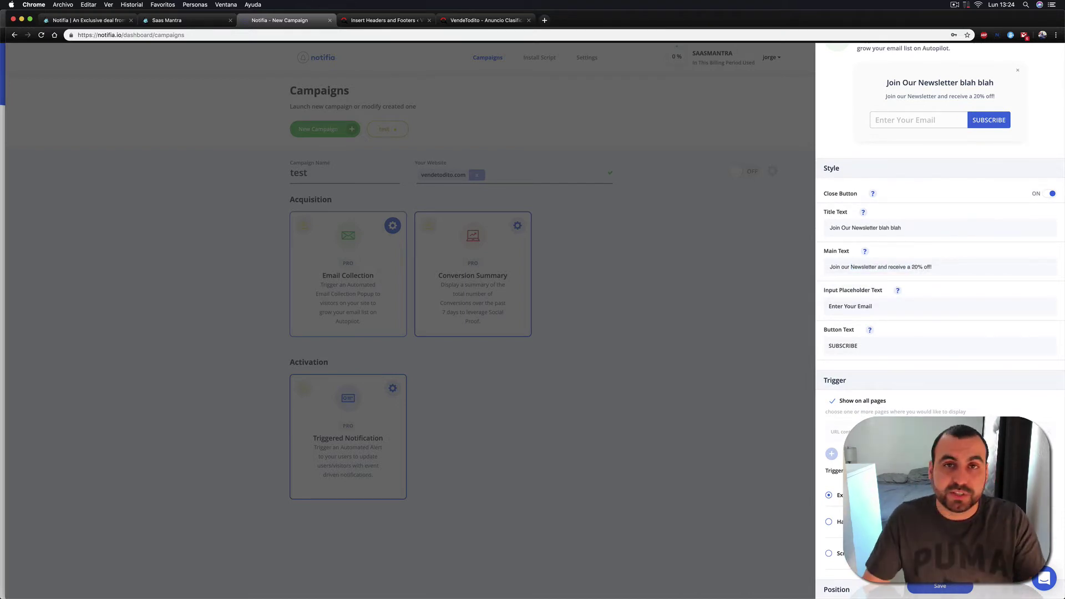
Step: Set the Email Collection popup to trigger once a visitor has been on the page for 2 seconds
scroll(934, 294, "down", 2)
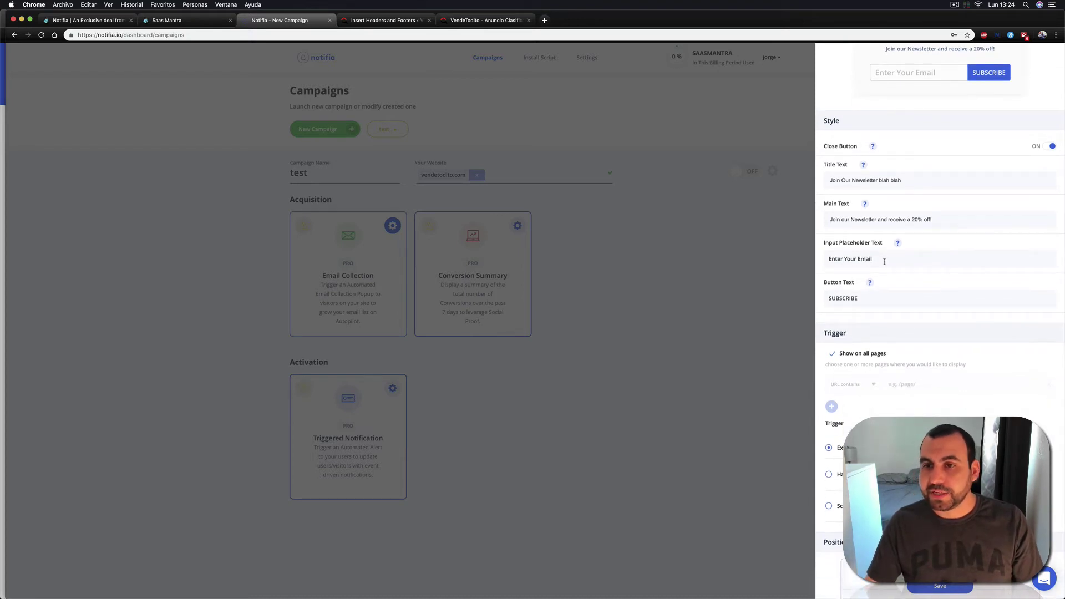
scroll(890, 377, "down", 2)
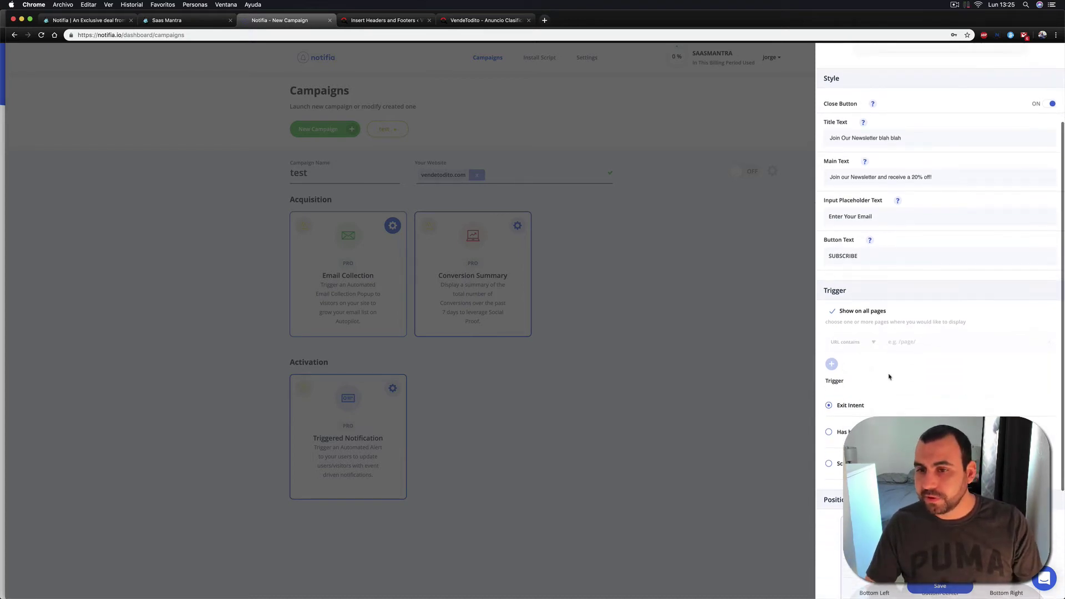
scroll(890, 377, "down", 4)
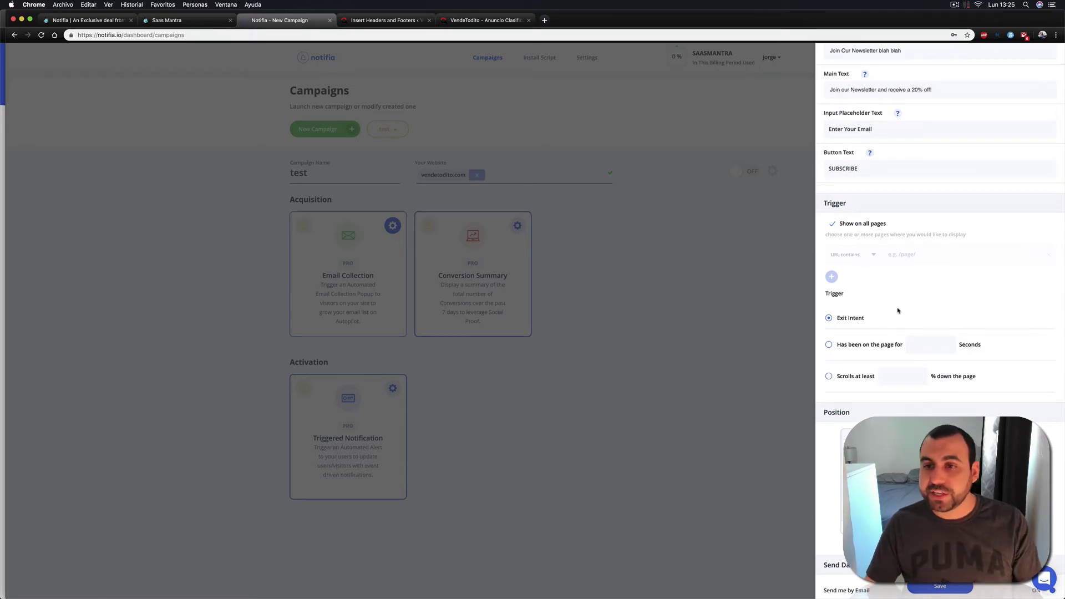
scroll(888, 289, "down", 3)
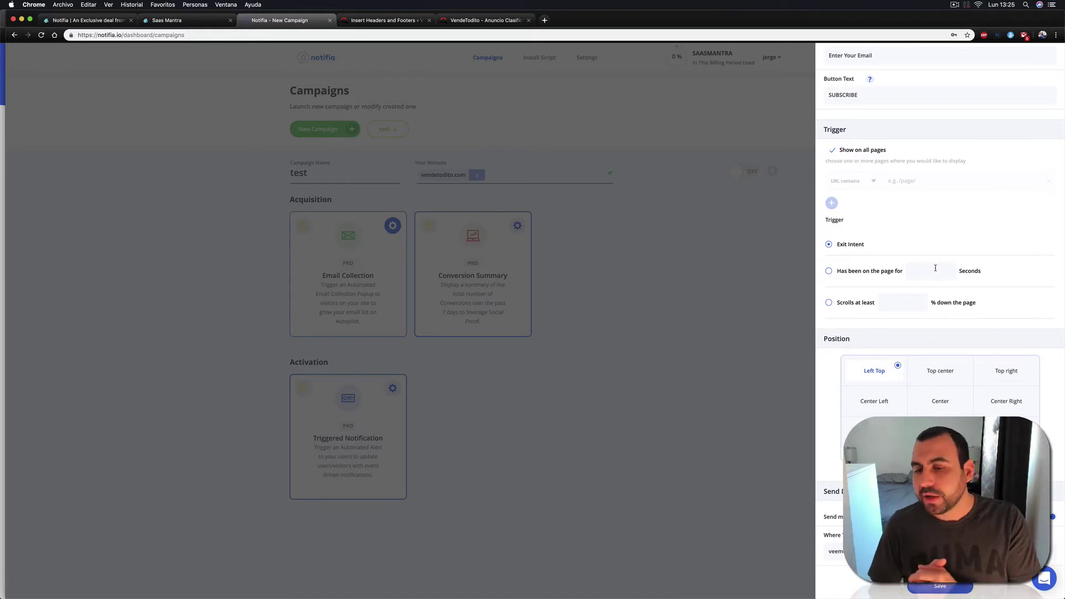
left_click(840, 271)
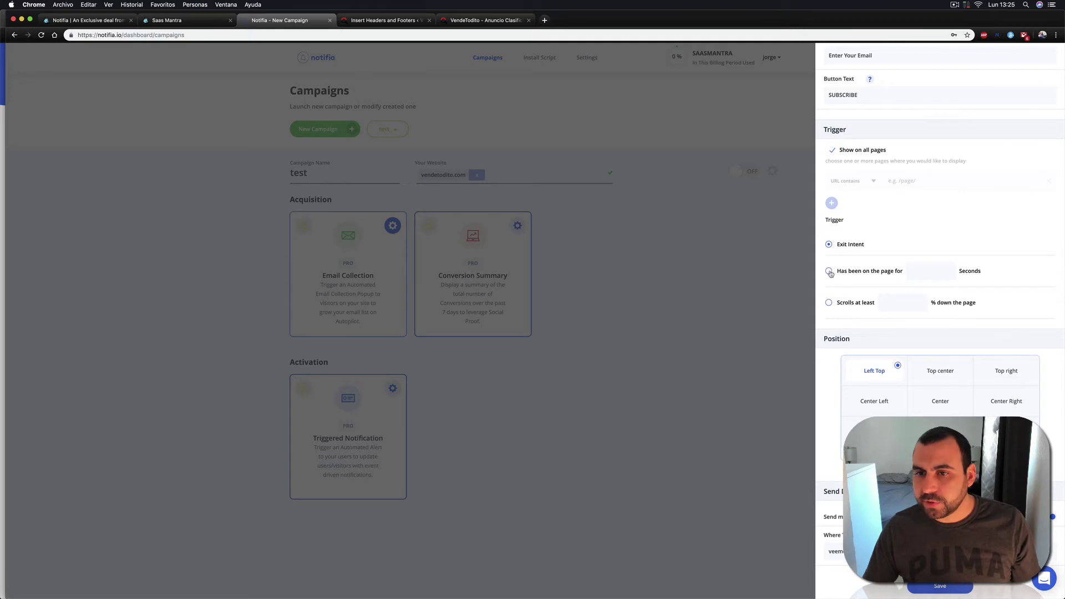
left_click(927, 276)
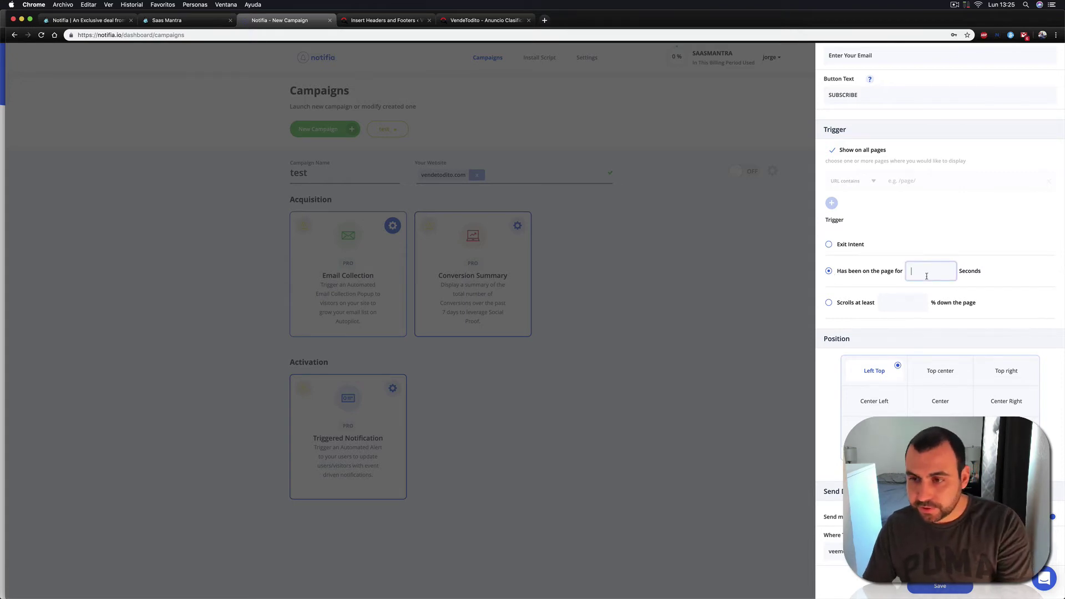
left_click(1004, 280)
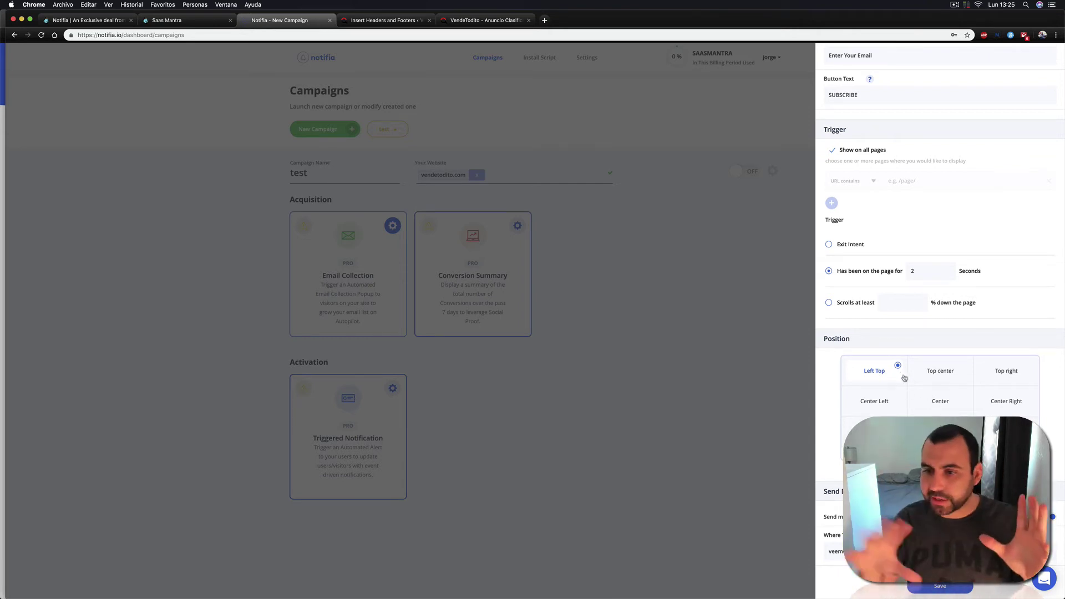
Step: Position the Email Collection popup at Center and save the kit's settings
left_click(933, 403)
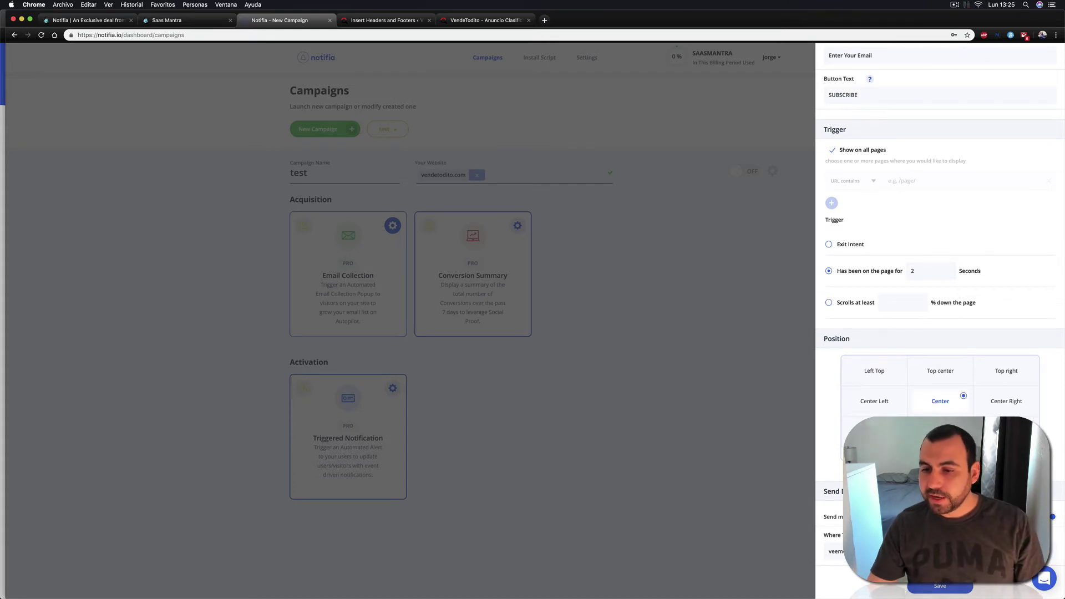
left_click(941, 586)
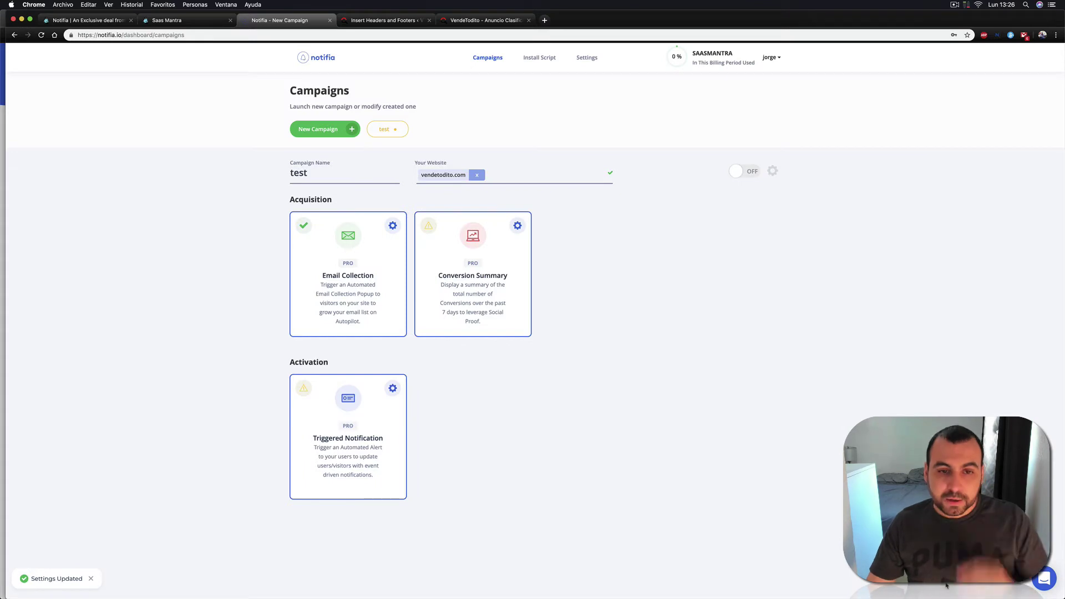
mouse_move(304, 228)
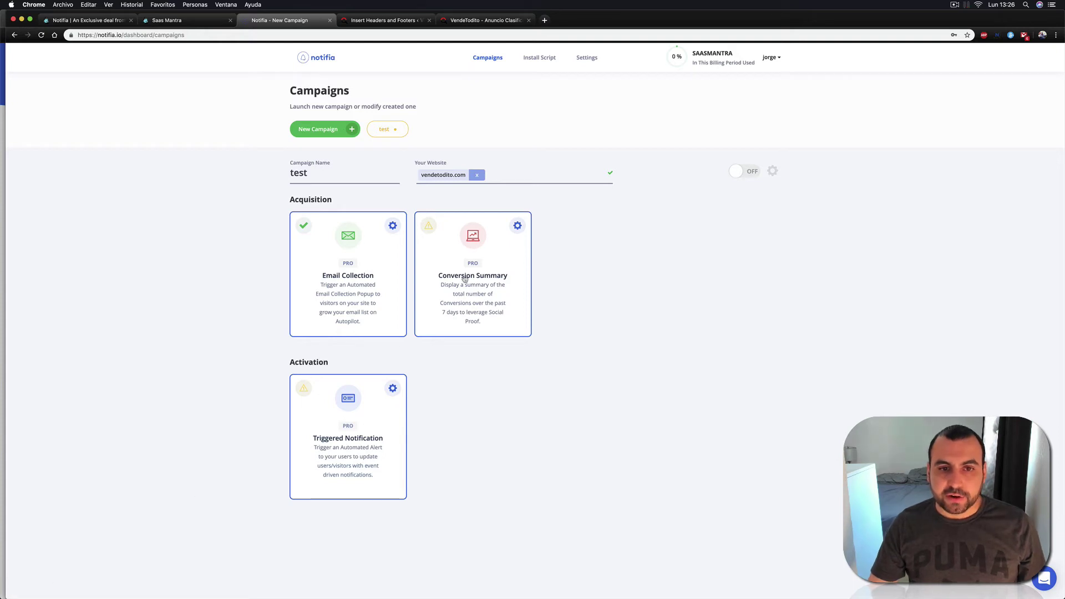
Step: Open the Conversion Summary kit's settings and turn on Close Button and Hide Branding
left_click(517, 227)
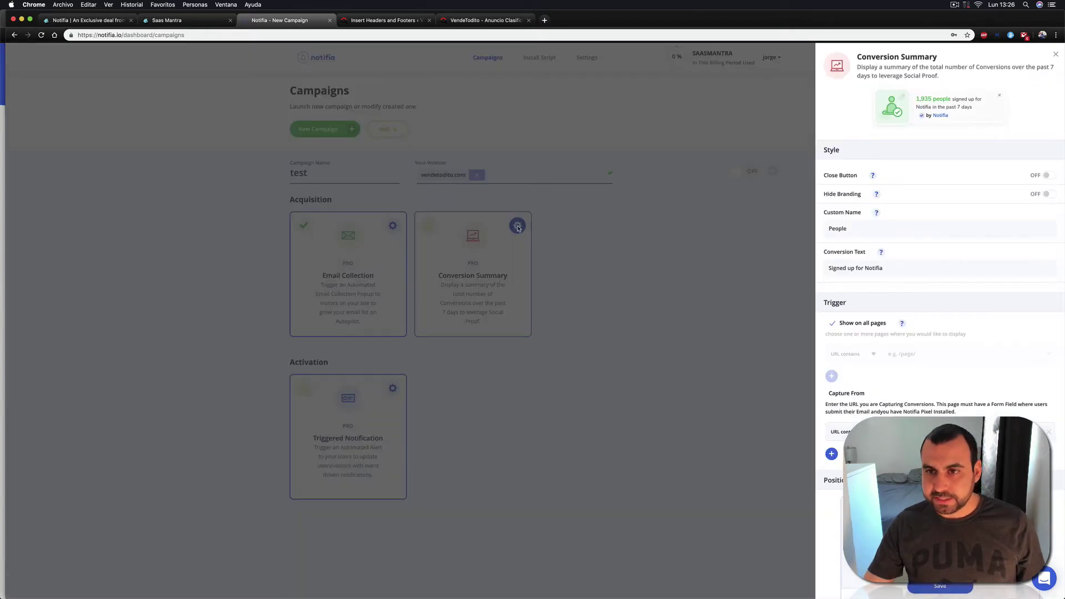
left_click(1048, 176)
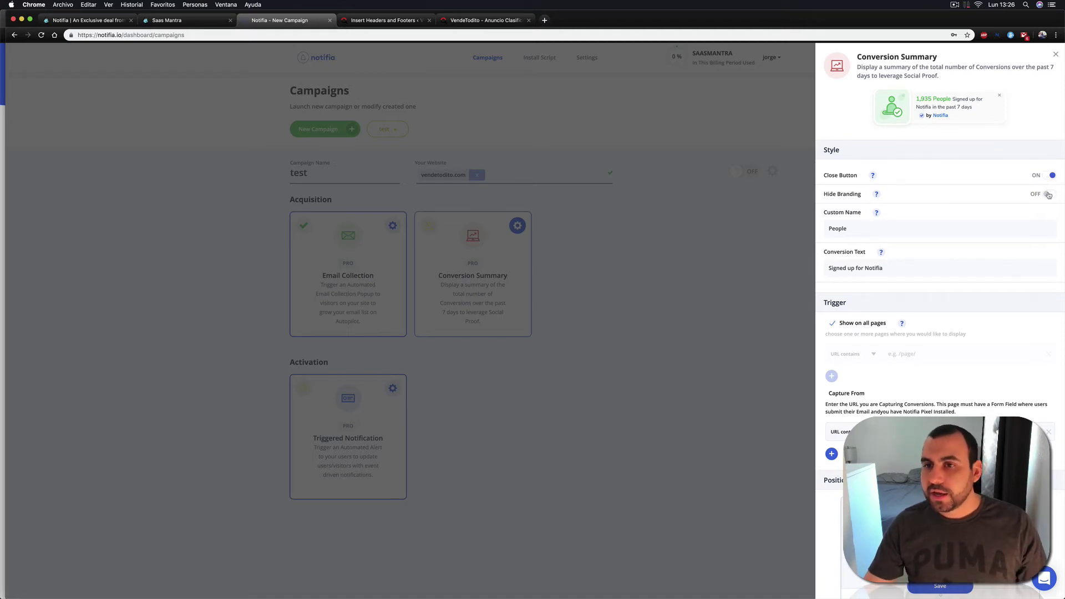
left_click(1048, 195)
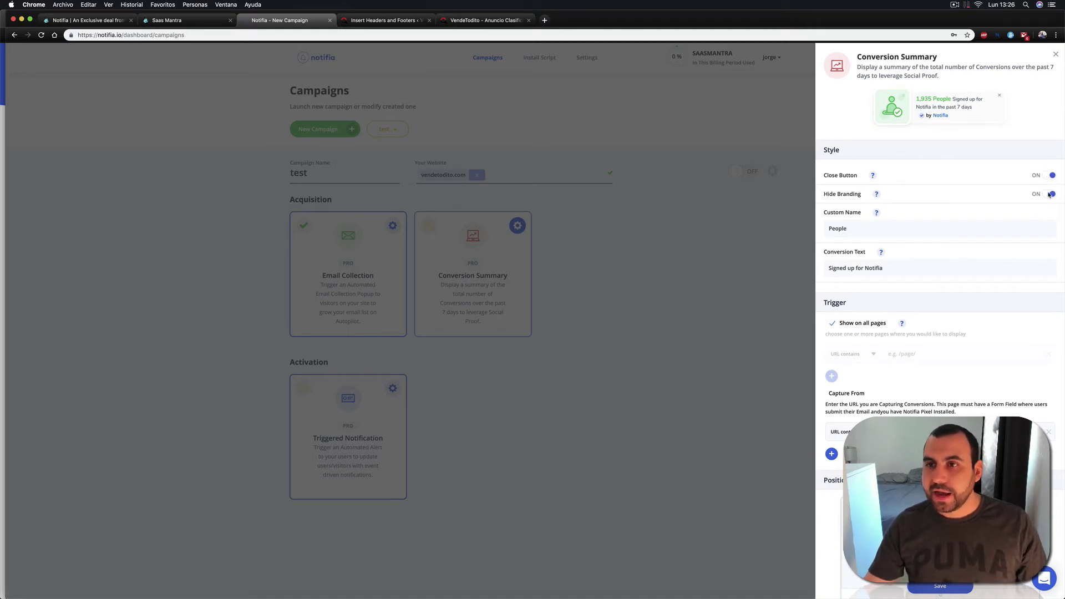
Step: Set the Conversion Summary's custom name to "ads" and its conversion text to "Signed up for ads"
double_click(838, 228)
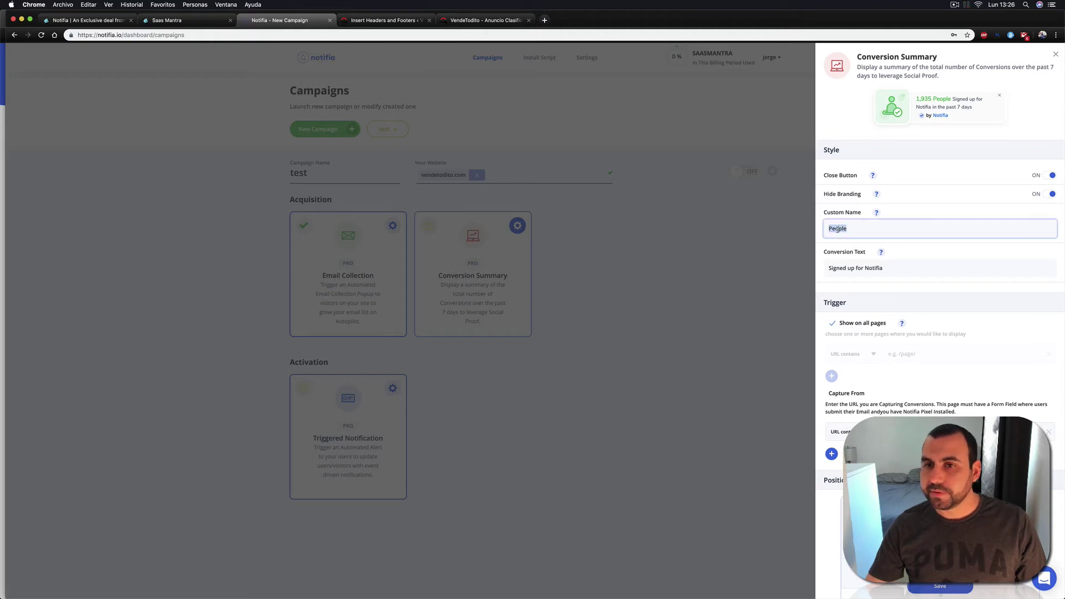
type("ads")
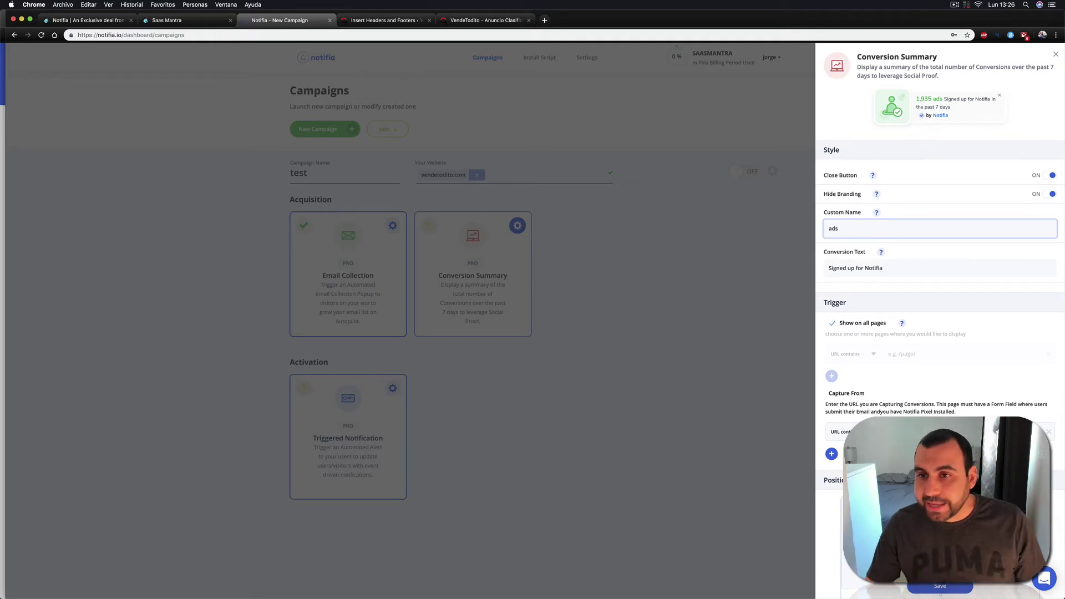
double_click(873, 269)
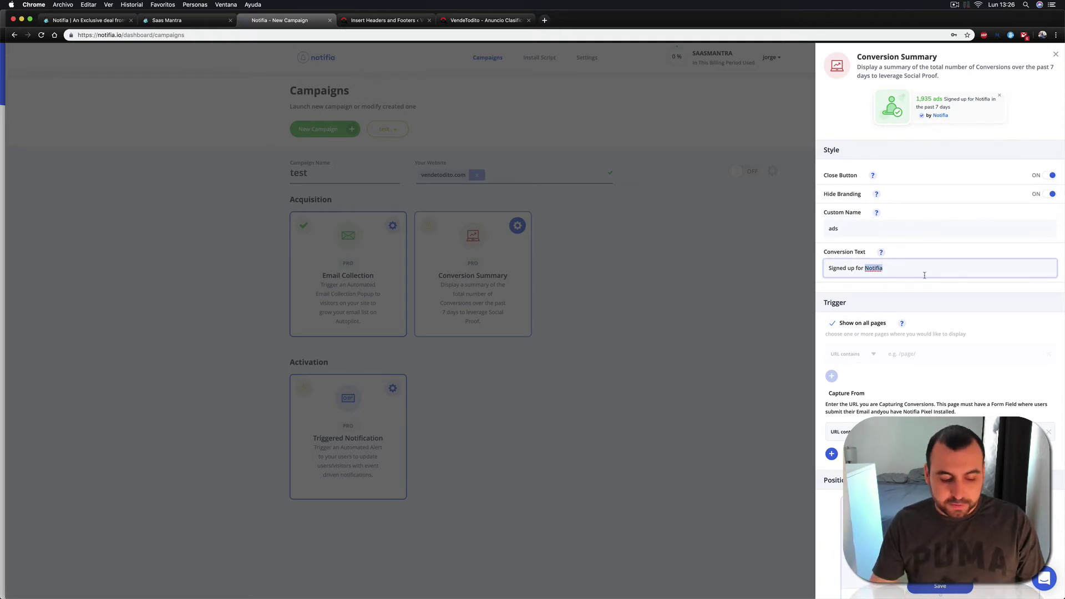
type("ads")
left_click(937, 294)
scroll(949, 327, "down", 1)
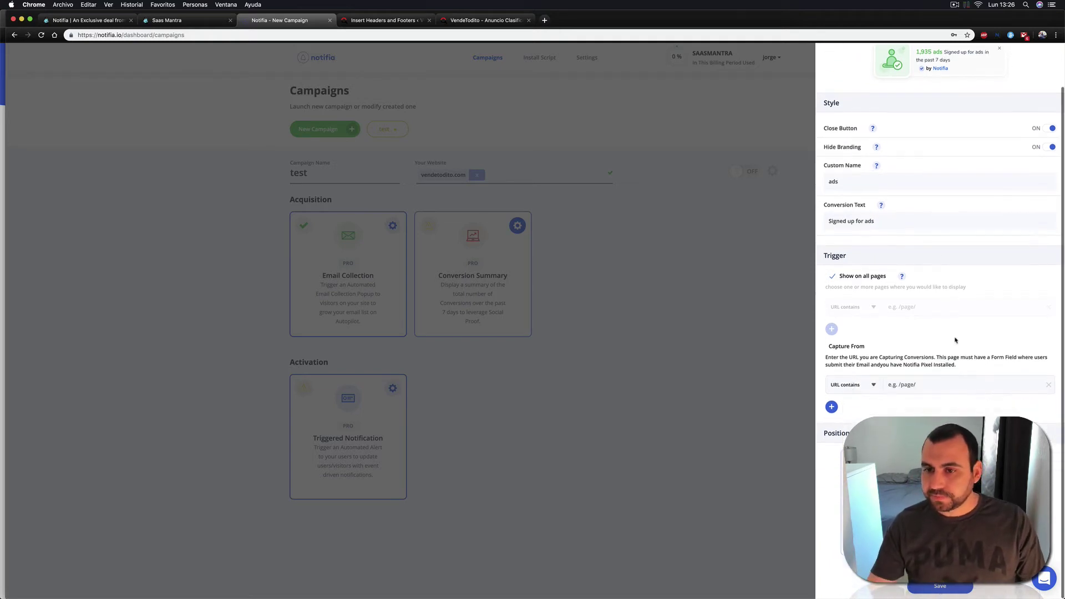
left_click(900, 386)
type("https://vendetodito.com/")
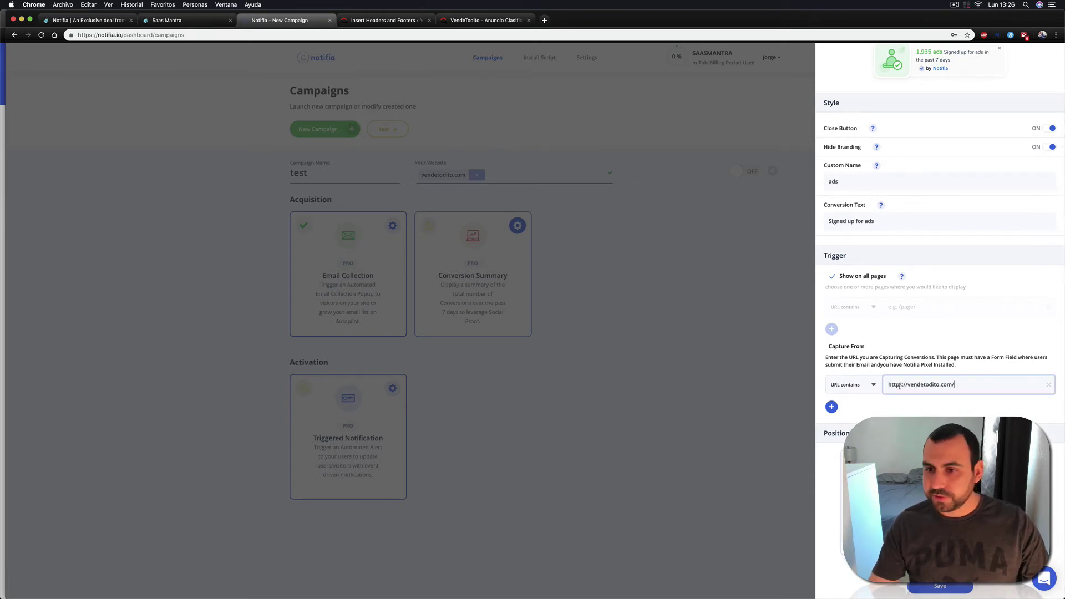
left_click(907, 410)
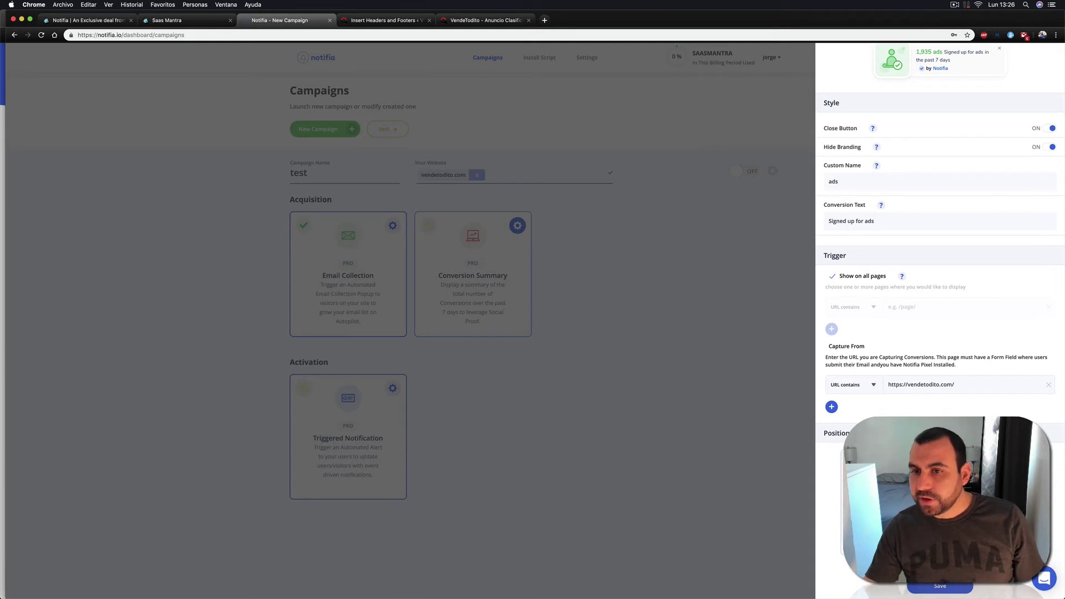
left_click(943, 586)
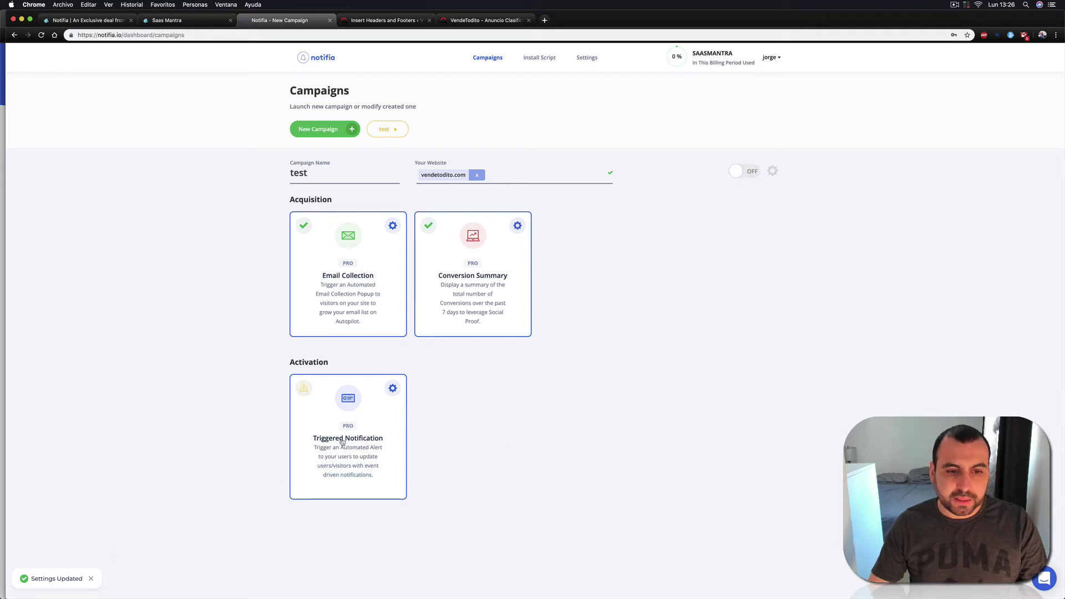
Step: Open the Triggered Notification kit's settings and replace Notifia with VendeTodito in the main text, keeping the waving-hand emoji
left_click(395, 388)
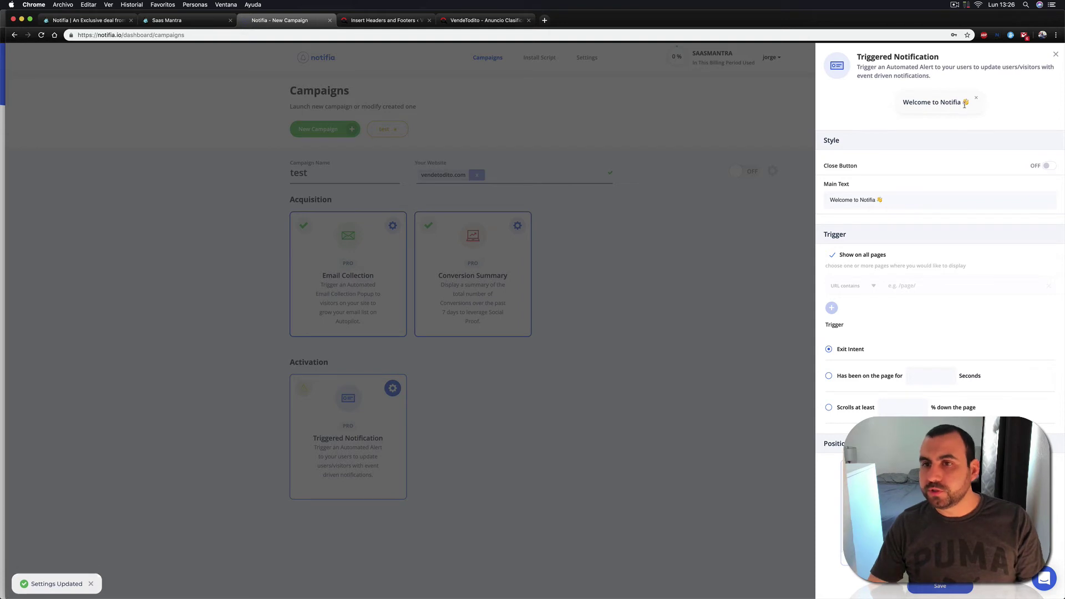
double_click(865, 200)
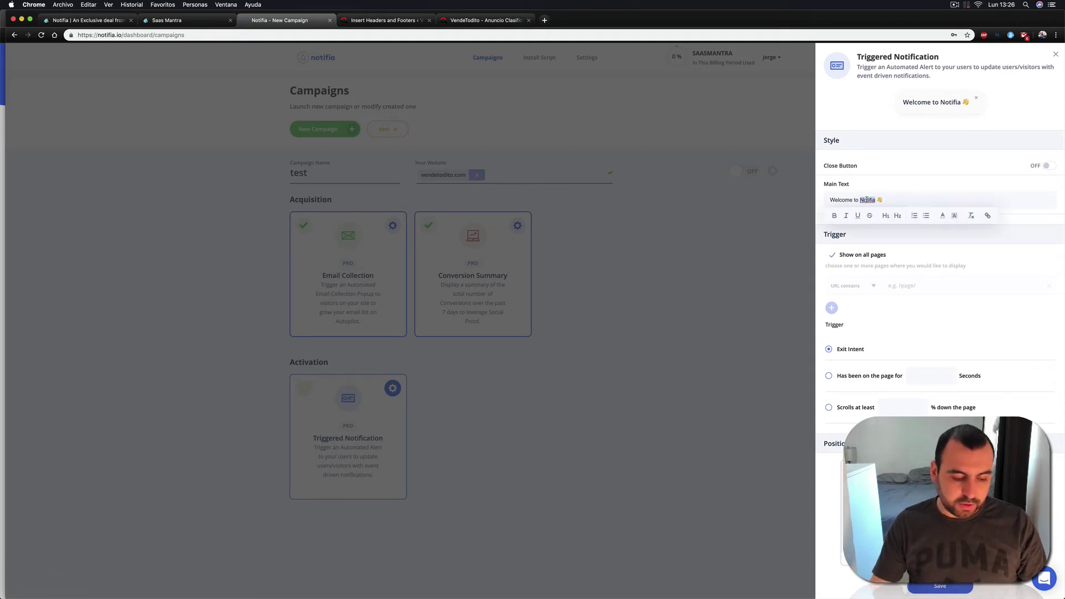
type("ads")
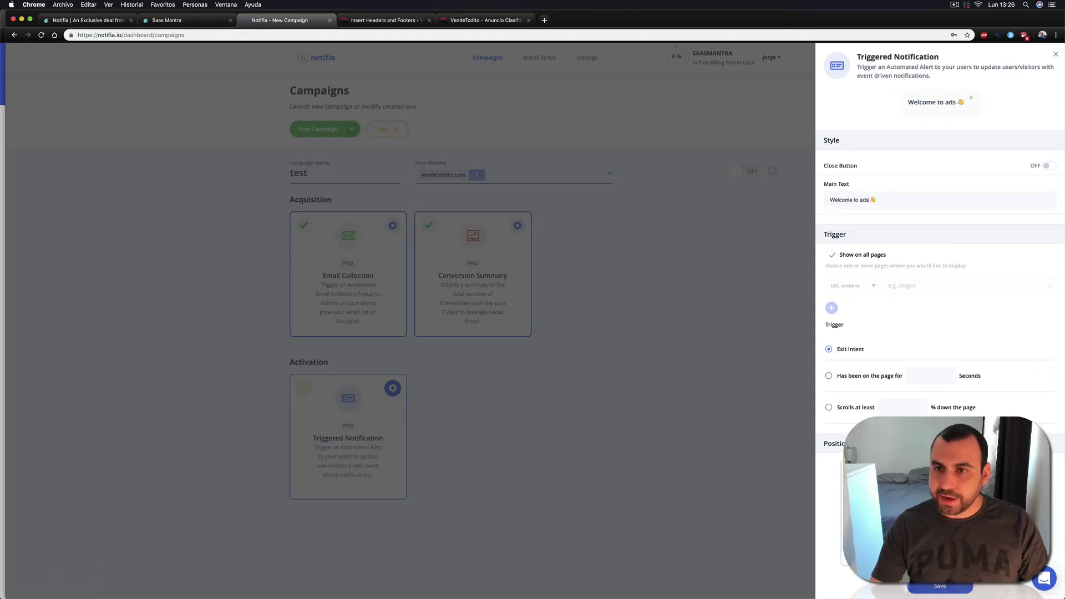
double_click(864, 201)
type("VendeTod")
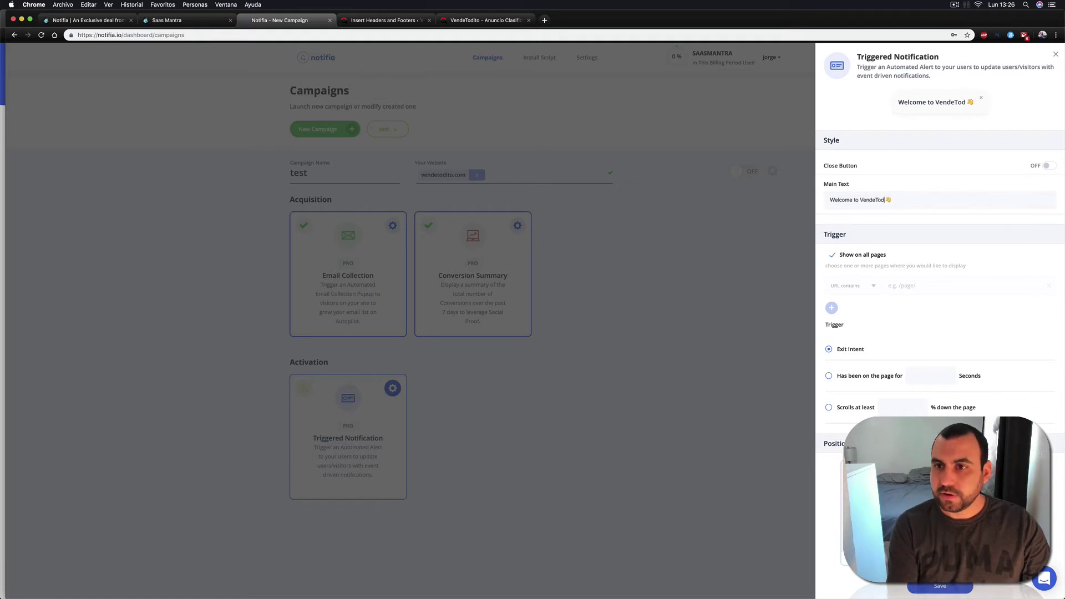
type("ito")
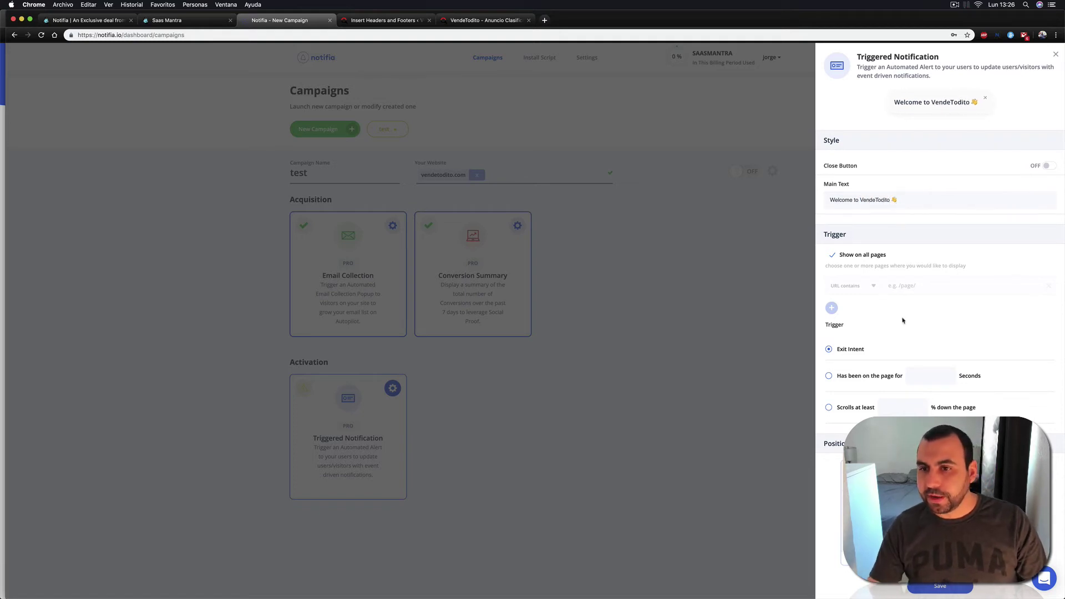
Step: Set the Triggered Notification to appear when the visitor scrolls at least 60% down the page
scroll(845, 365, "down", 1)
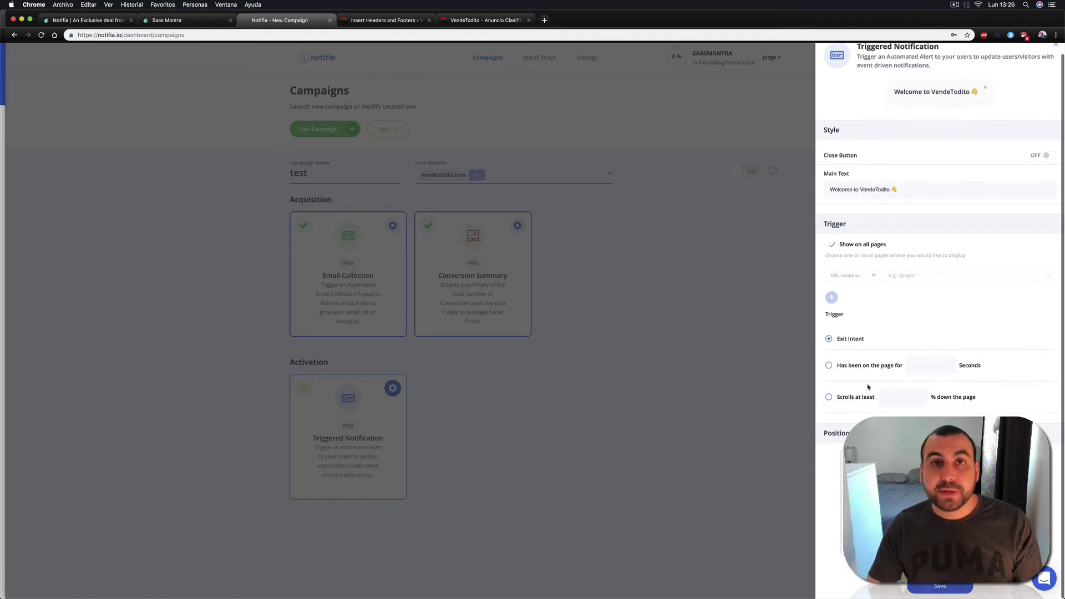
left_click(829, 397)
left_click(891, 397)
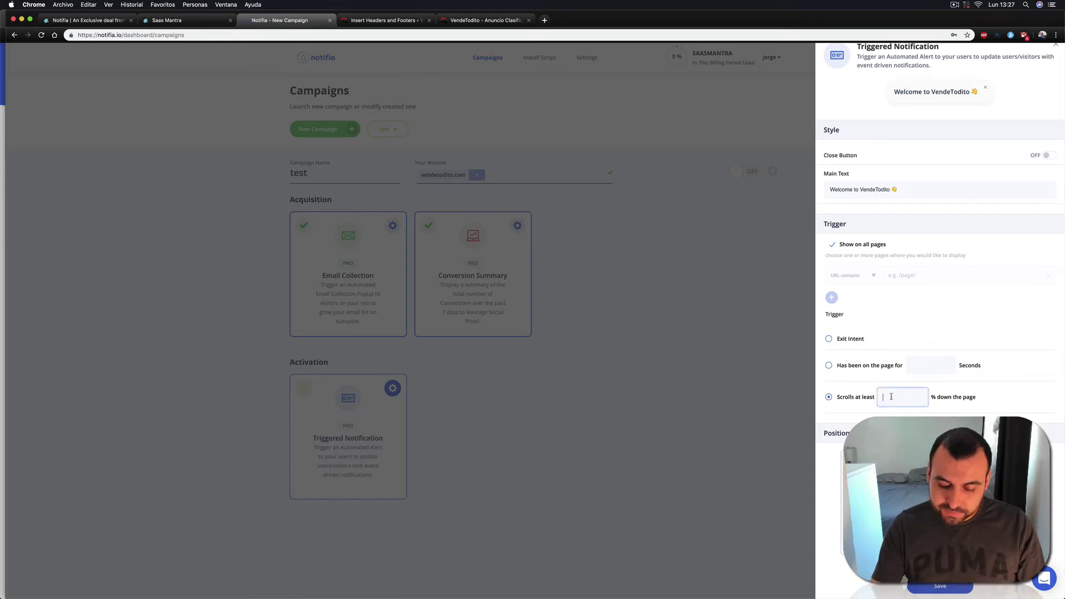
left_click(997, 396)
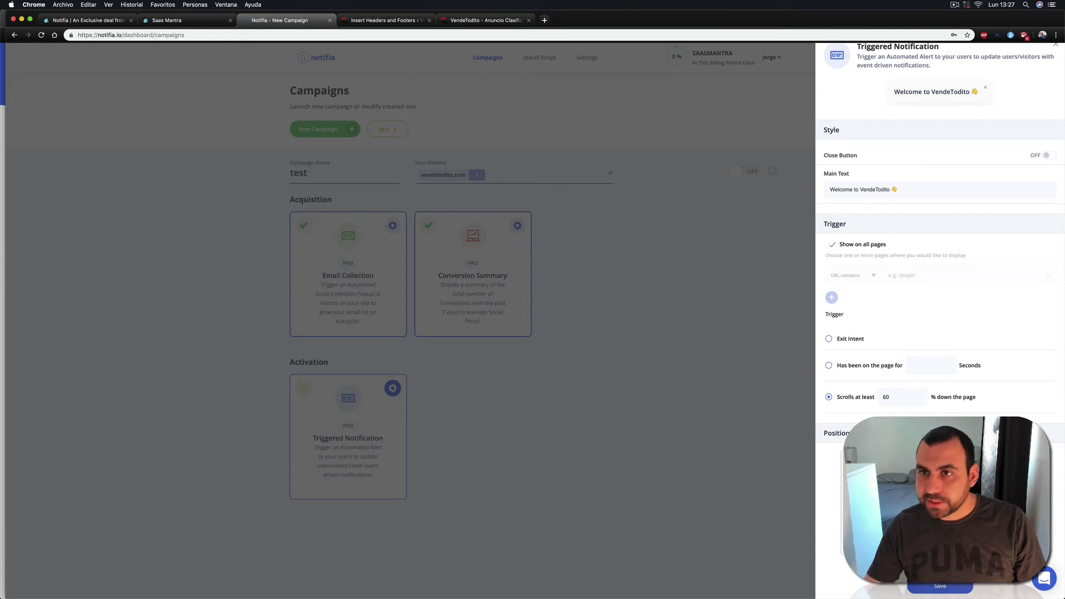
Step: Save the Triggered Notification settings and activate the test campaign
left_click(940, 587)
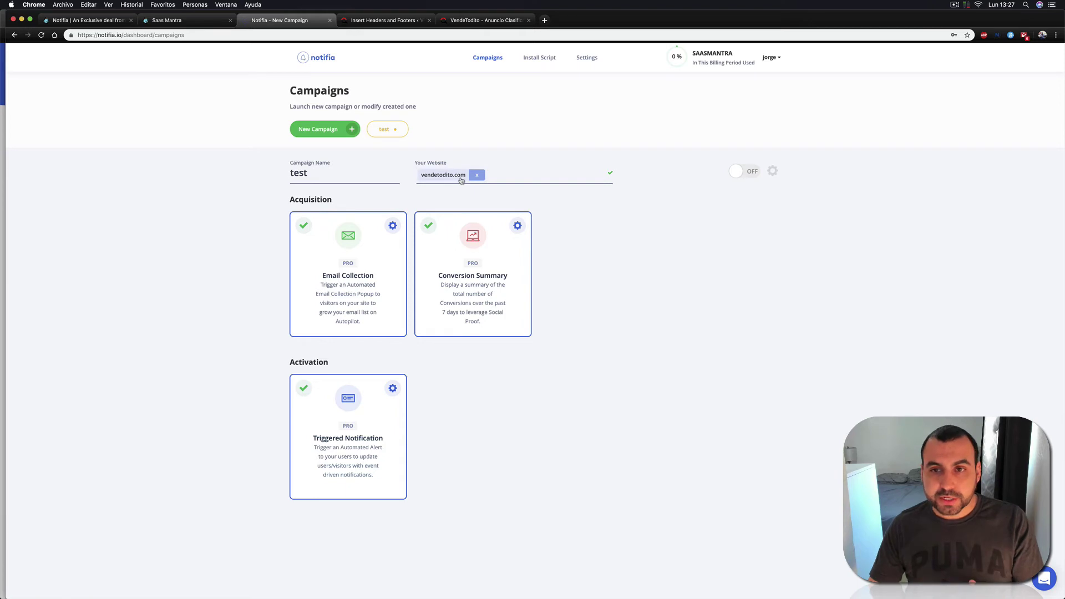
left_click(741, 172)
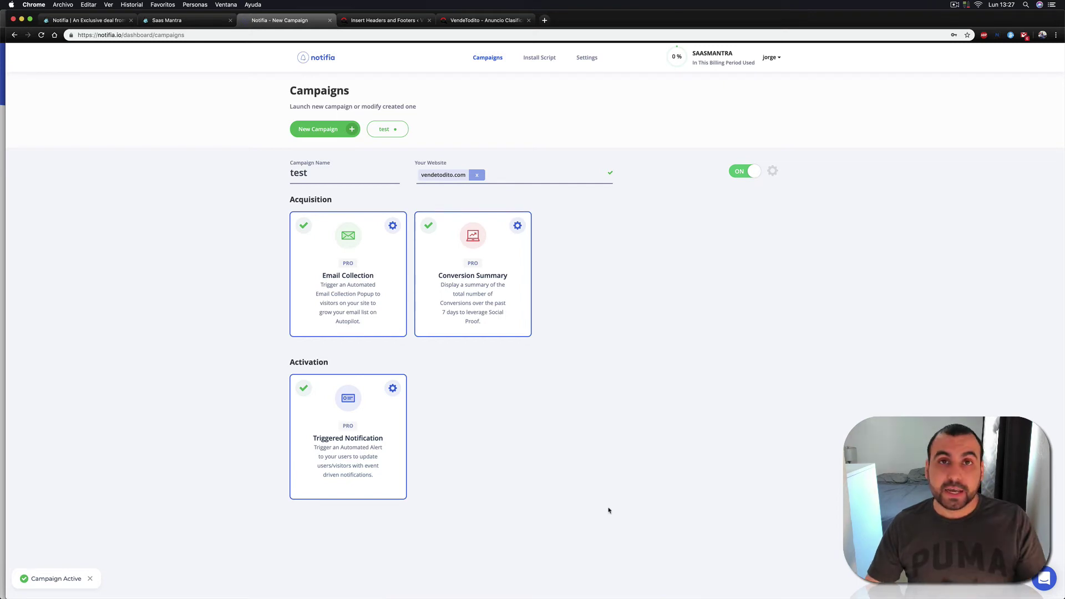
Step: Load vendetodito.com in a new incognito window and dismiss the newsletter popup
left_click(1056, 35)
left_click(969, 91)
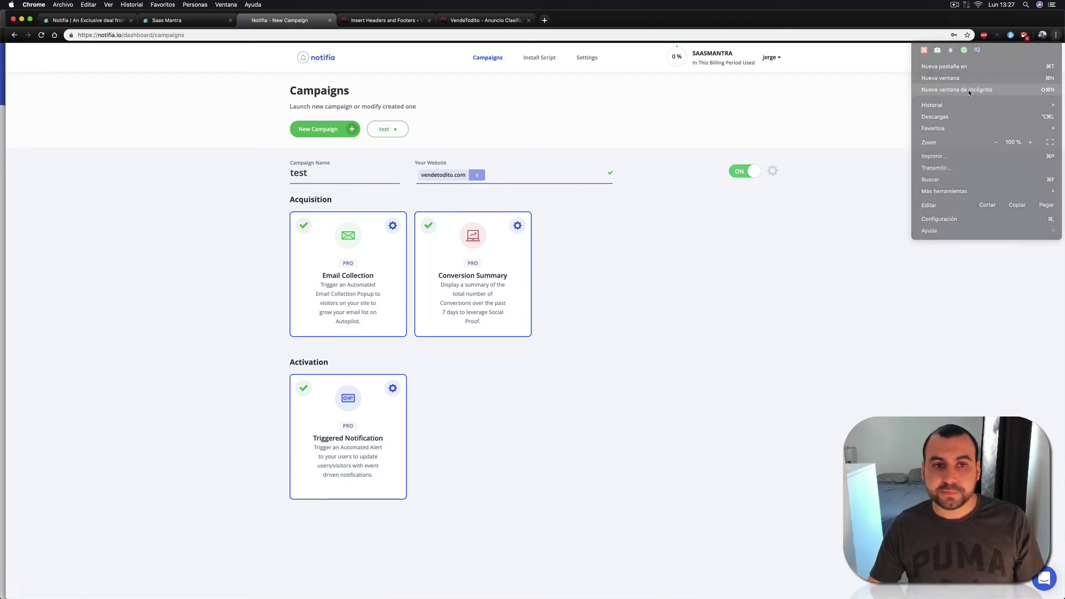
type("vendetodito.com")
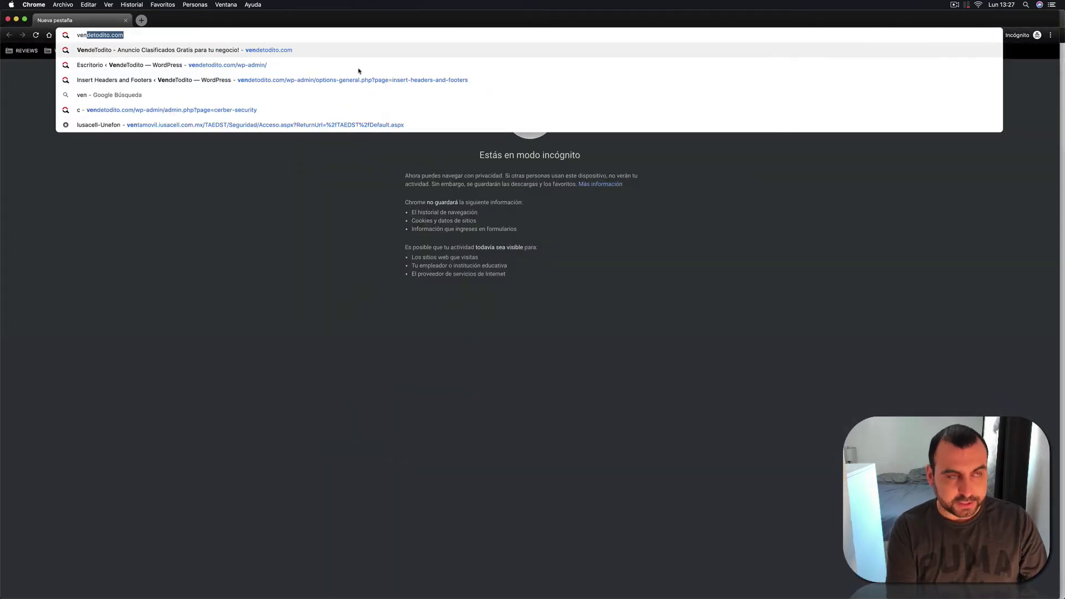
key("Return")
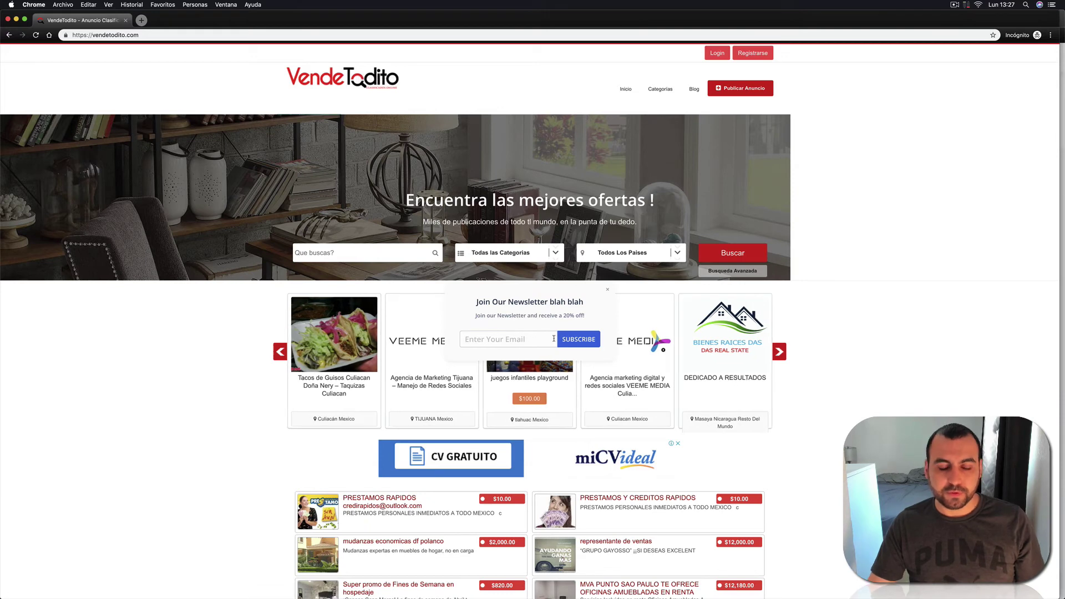
left_click(608, 292)
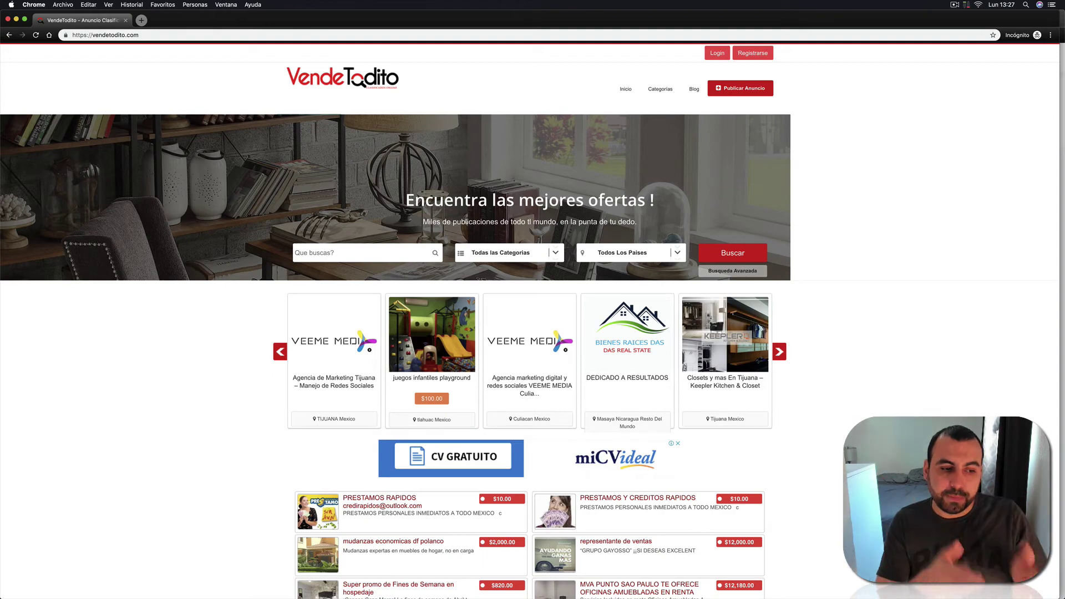
Step: Examine how the Triggered Notification behaves while going down and back up the vendetodito.com homepage
scroll(530, 320, "down", 5)
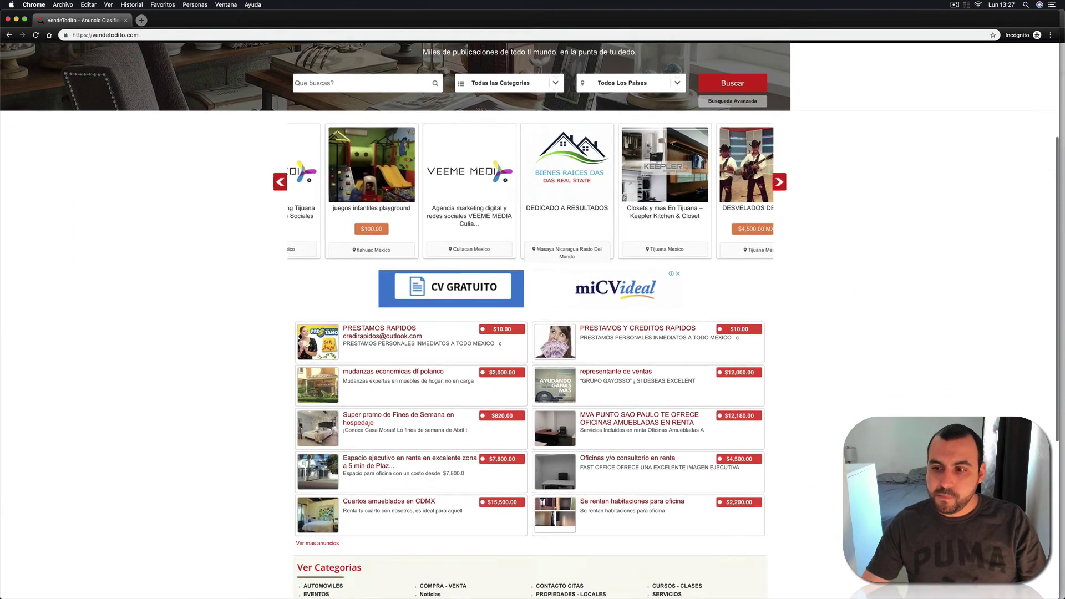
scroll(530, 320, "down", 4)
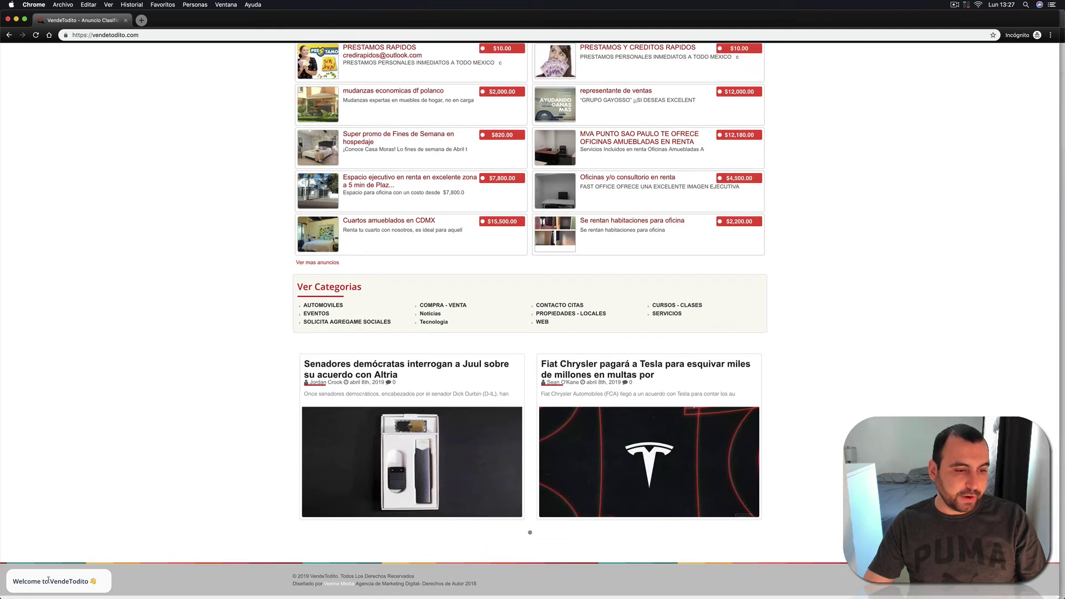
triple_click(32, 581)
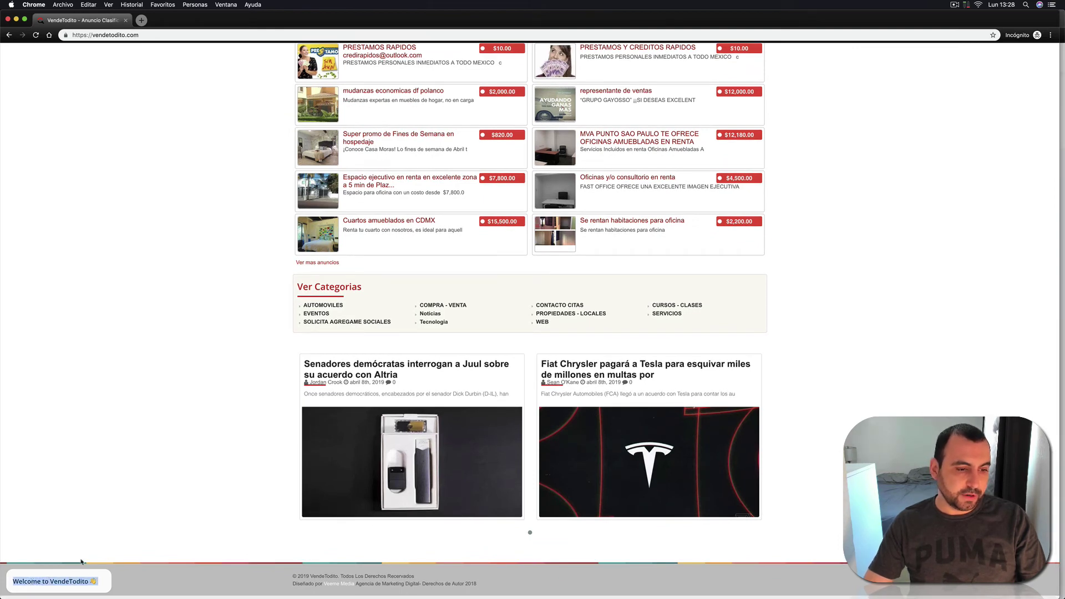
scroll(81, 562, "up", 2)
scroll(56, 583, "down", 2)
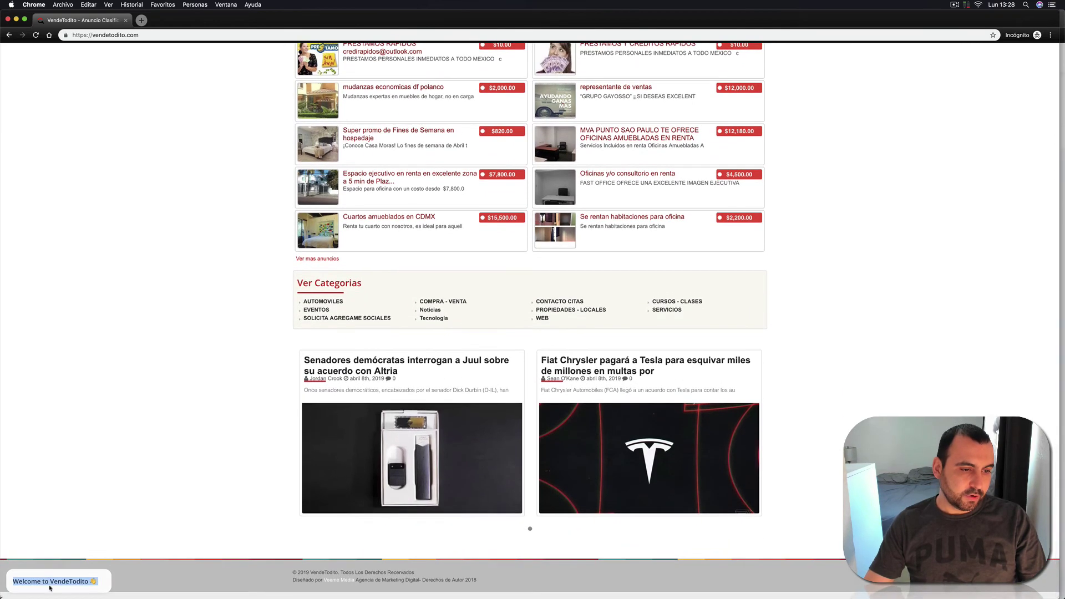
left_click(120, 549)
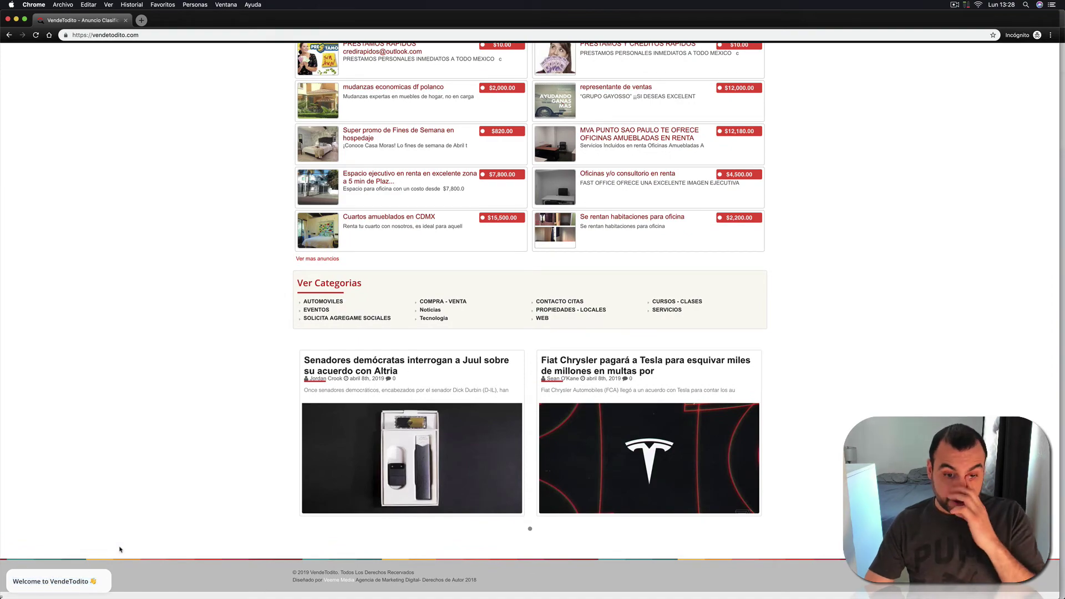
scroll(183, 519, "up", 10)
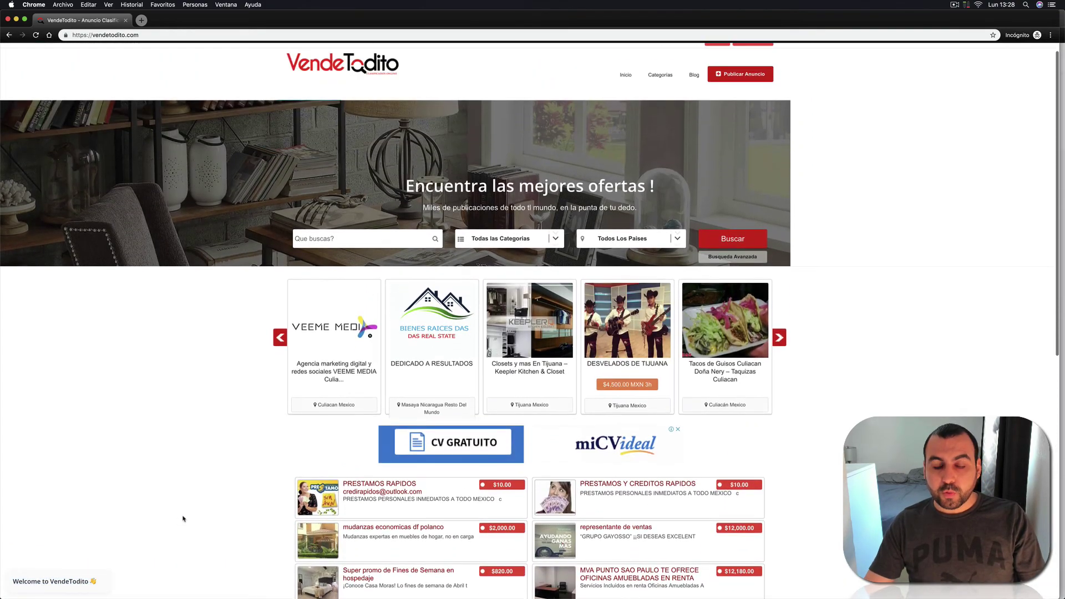
scroll(183, 518, "down", 8)
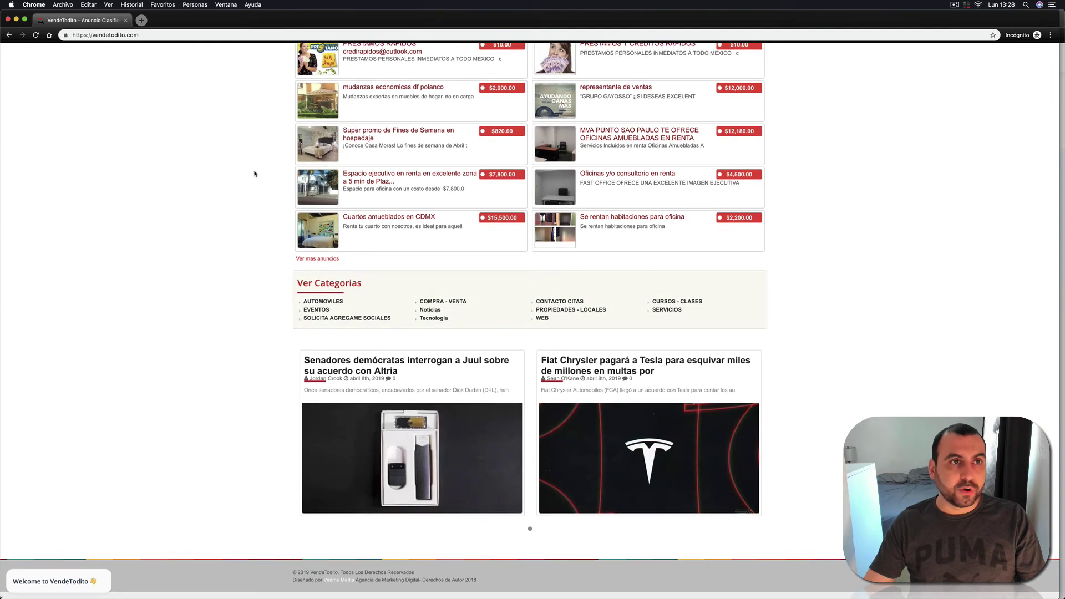
Step: Return to the Notifia campaign, add a second capture URL rule to the Conversion Summary without entering a URL, and save the settings
key("super+grave")
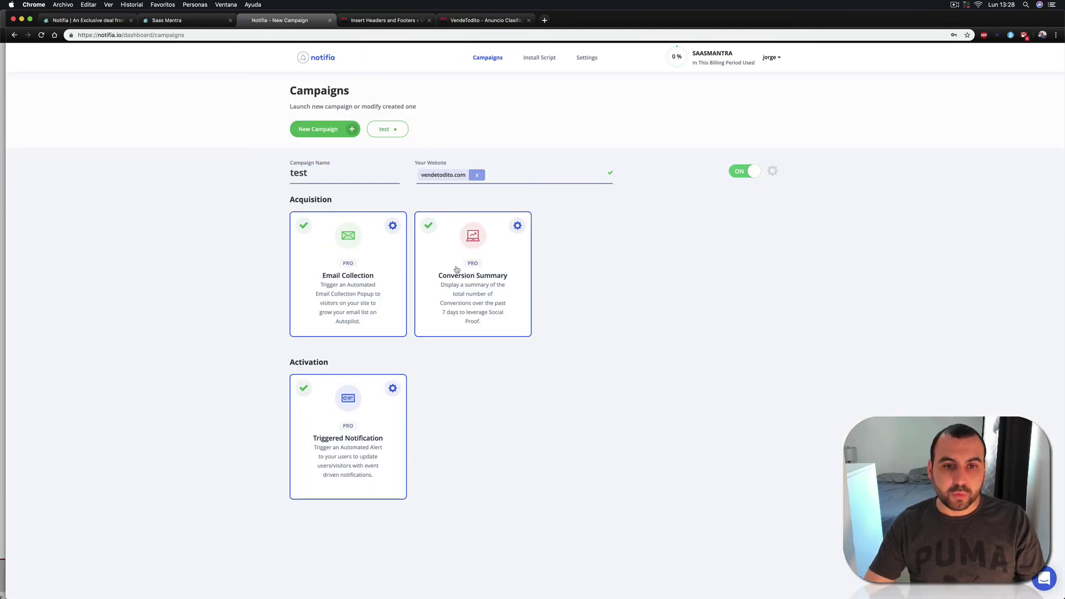
left_click(517, 225)
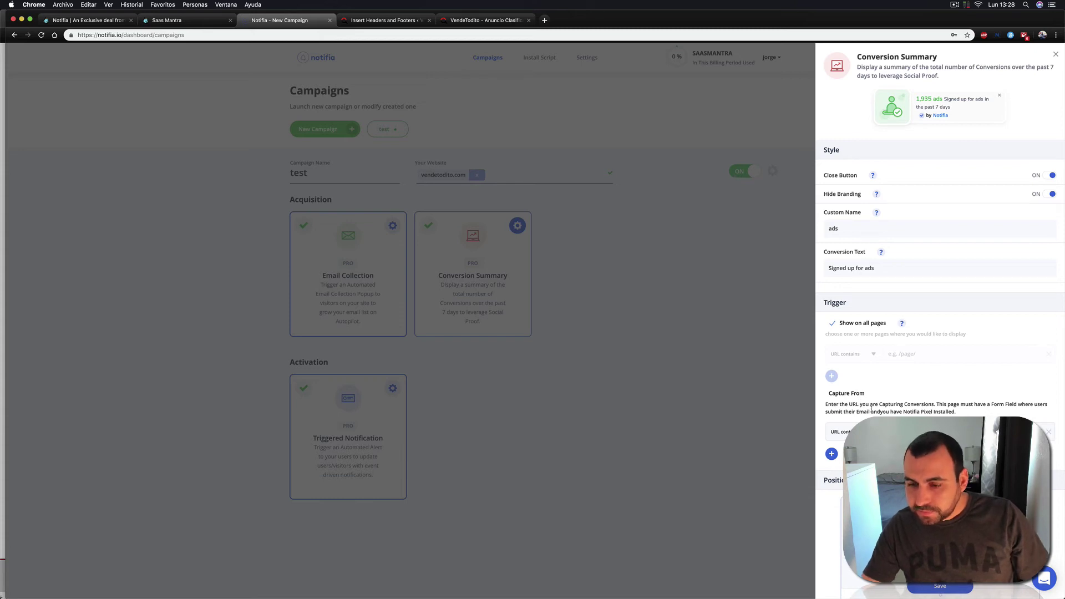
scroll(871, 409, "down", 2)
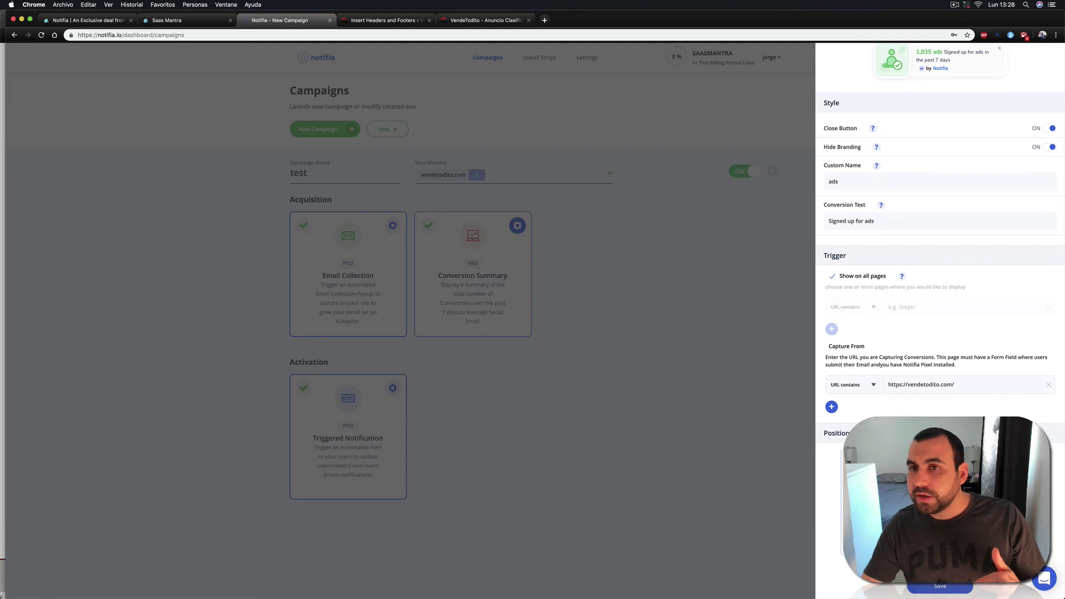
scroll(941, 222, "up", 2)
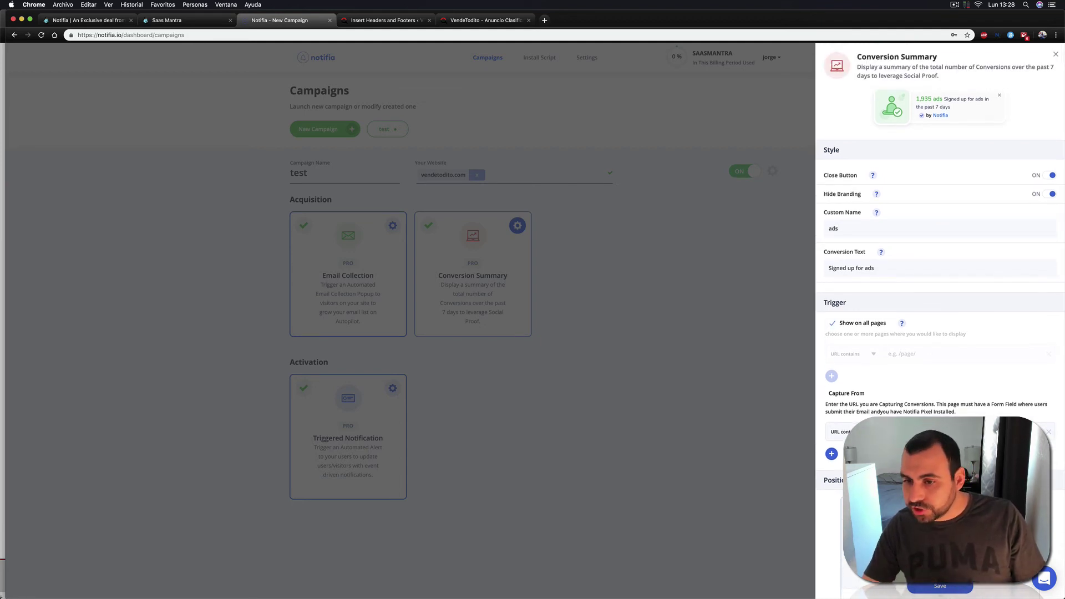
mouse_move(902, 323)
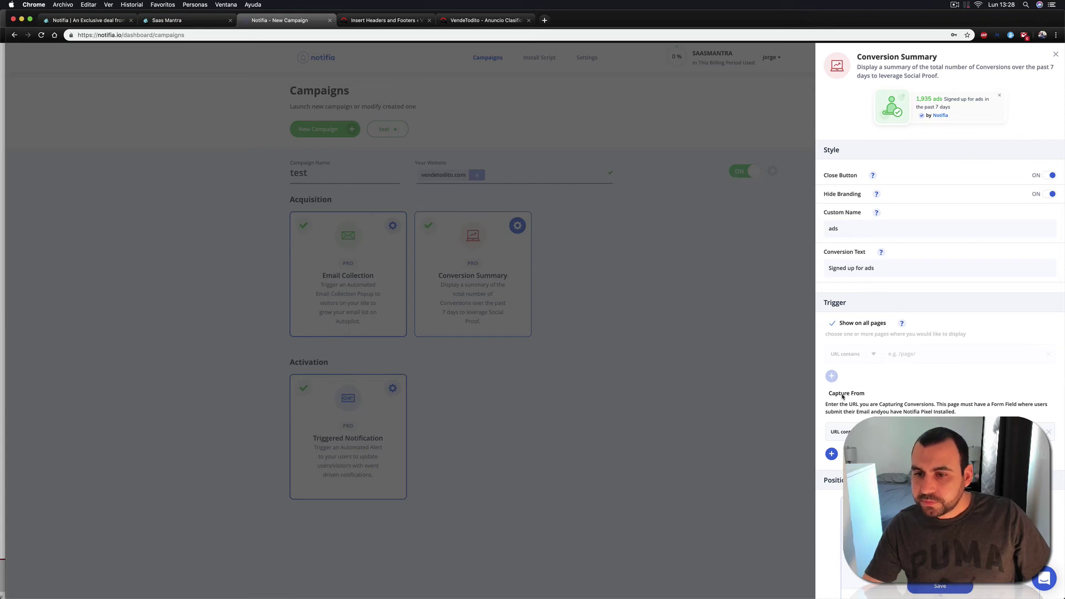
left_click(832, 455)
left_click(838, 464)
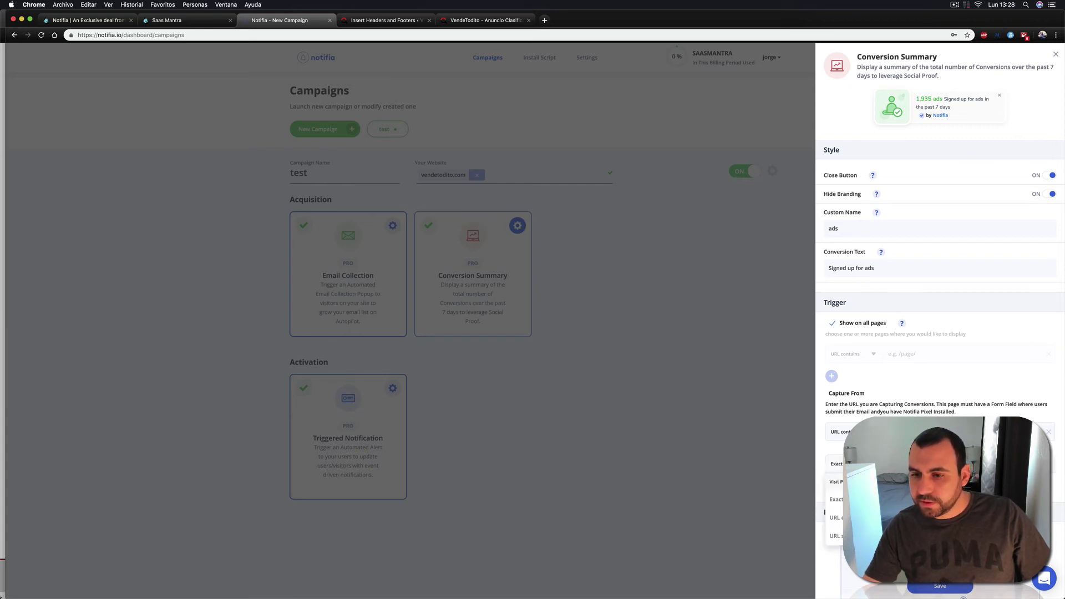
key("Escape")
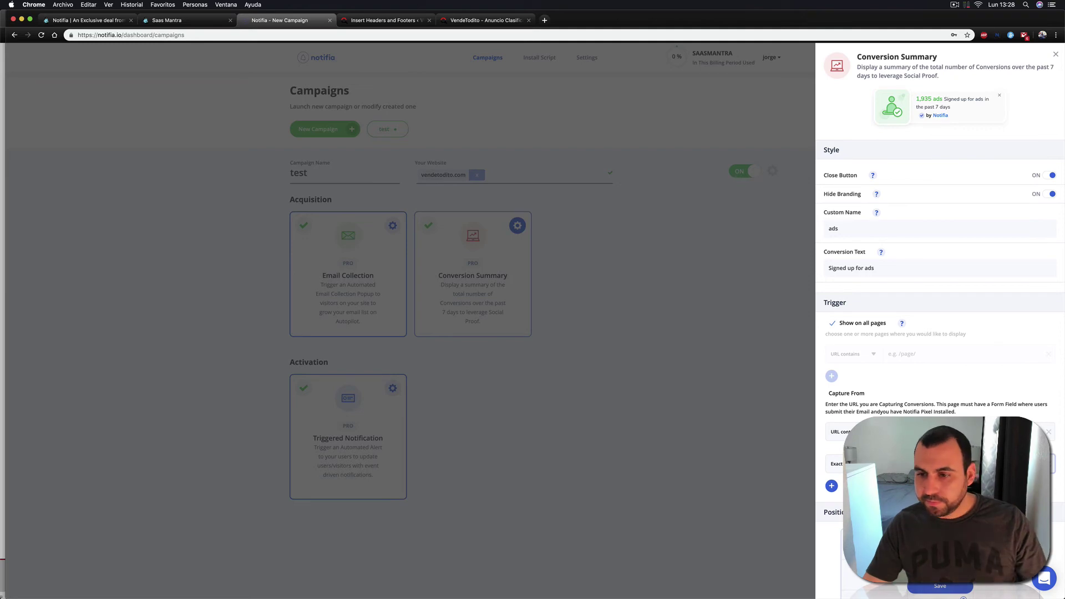
left_click(929, 587)
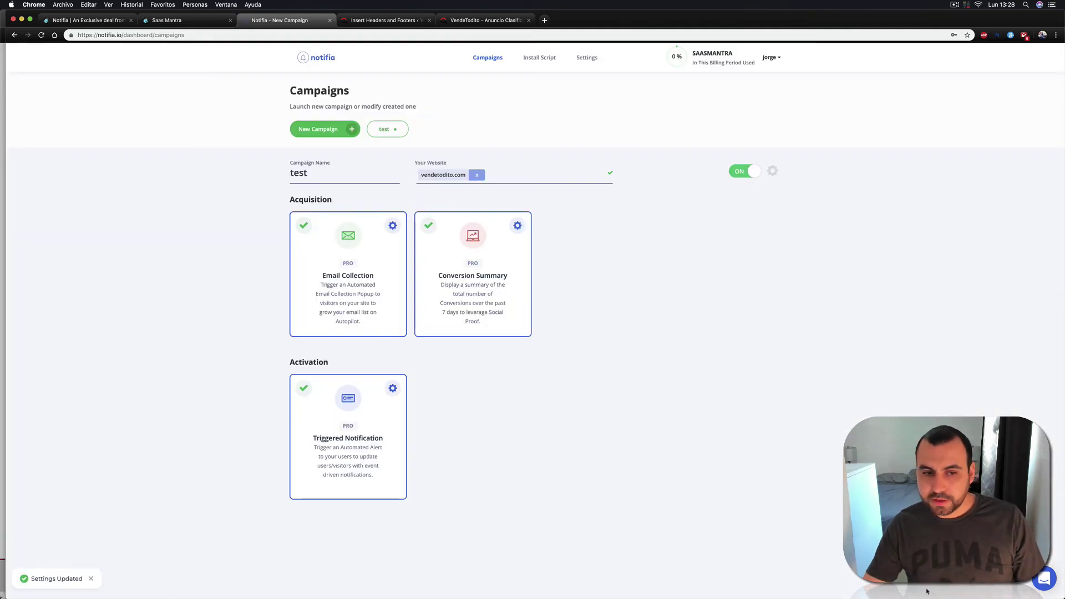
Step: Open another new incognito window from the Notifia window and load vendetodito.com to test the Conversion Summary
key("super+grave")
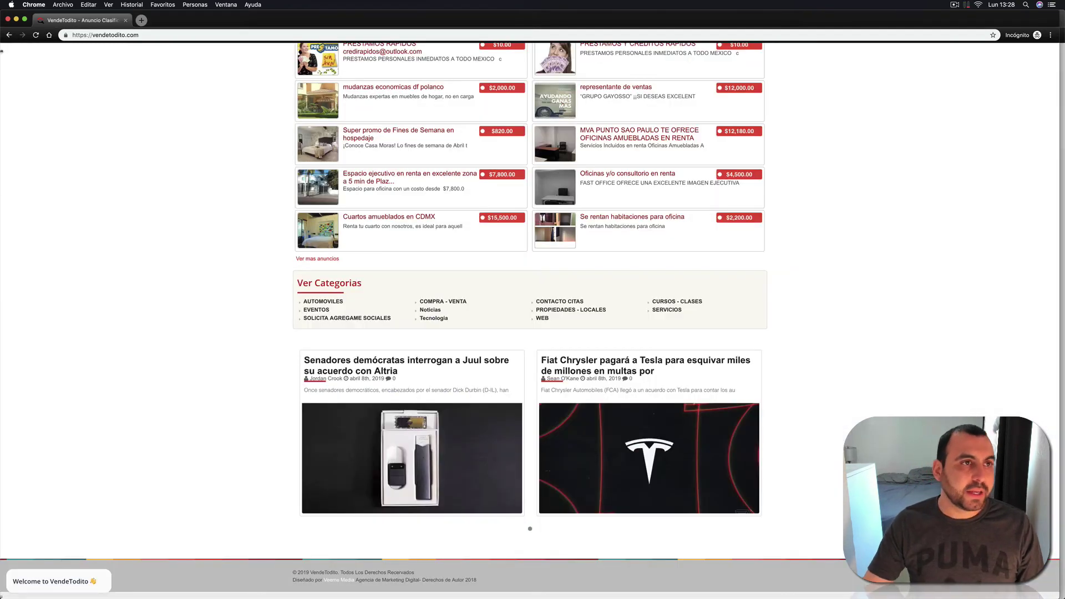
key("super+grave")
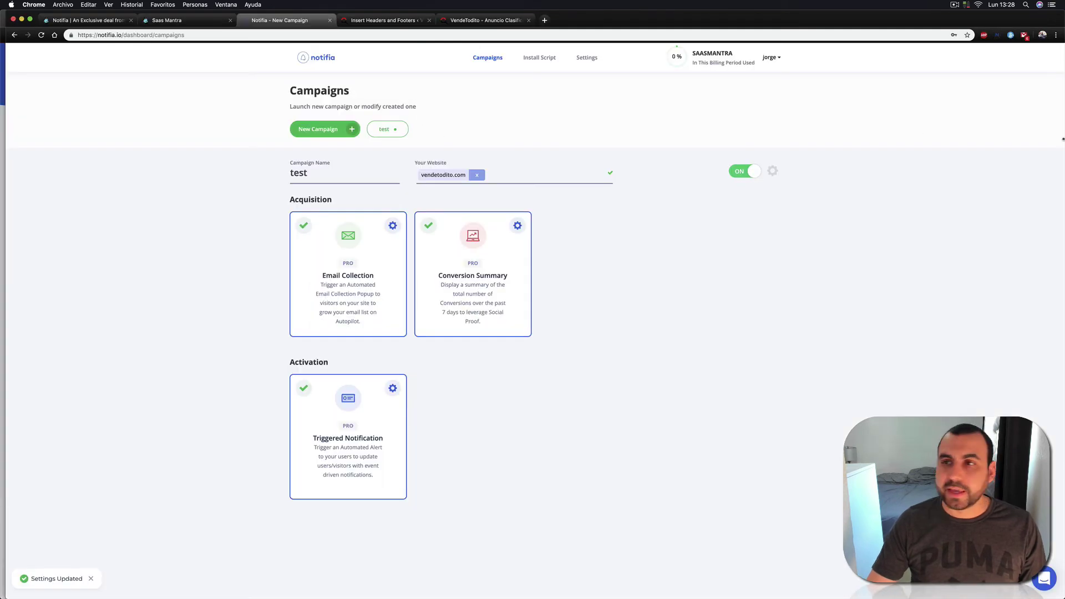
left_click(1056, 34)
left_click(954, 90)
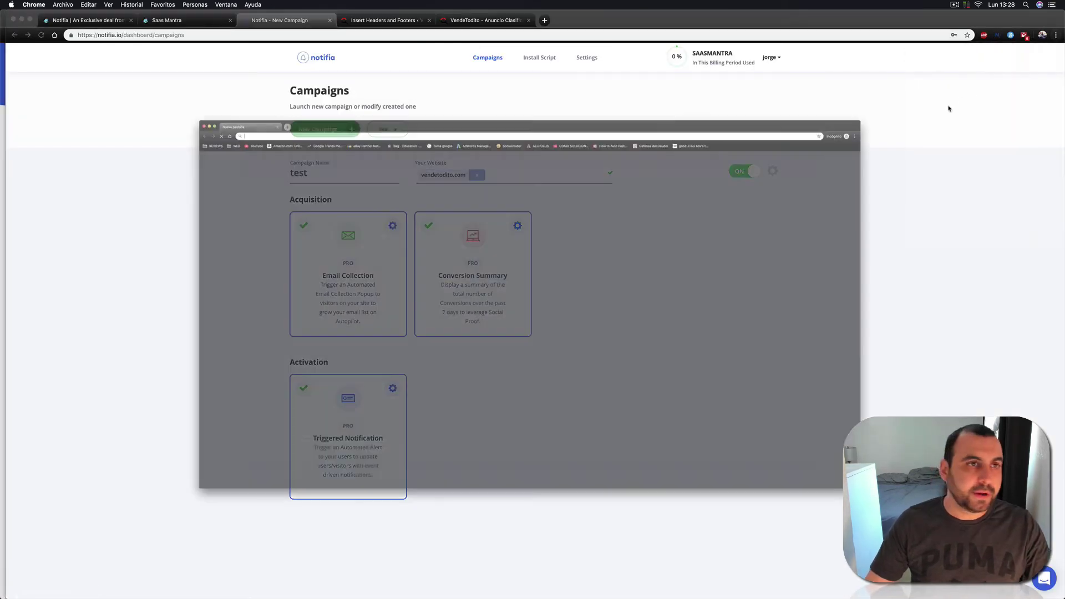
type("vende")
key("Return")
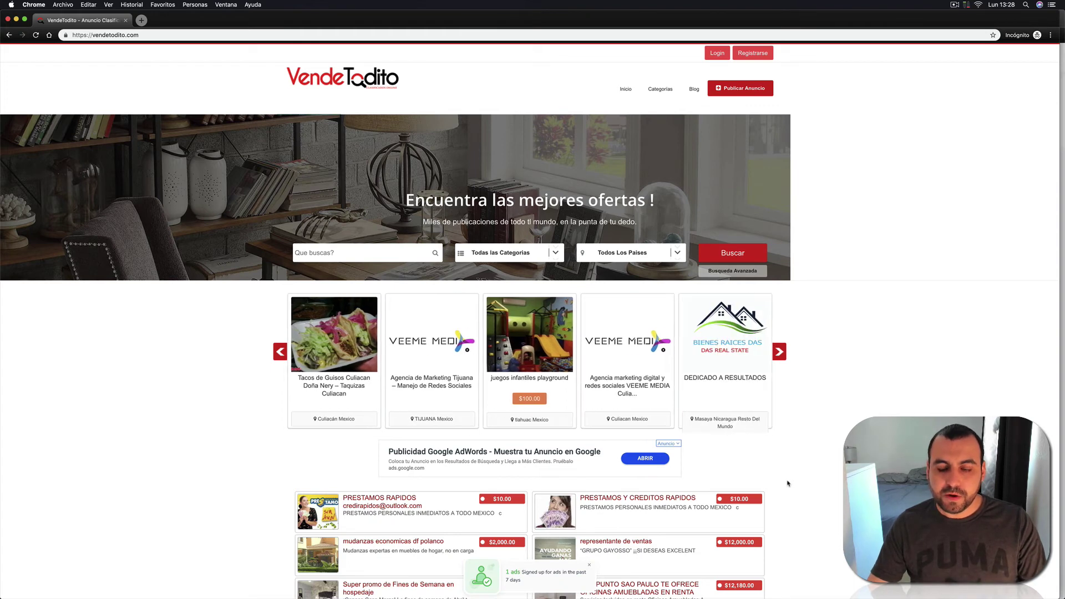
Step: Check the Conversion Summary and Triggered Notification along the full length of the homepage
scroll(788, 484, "down", 3)
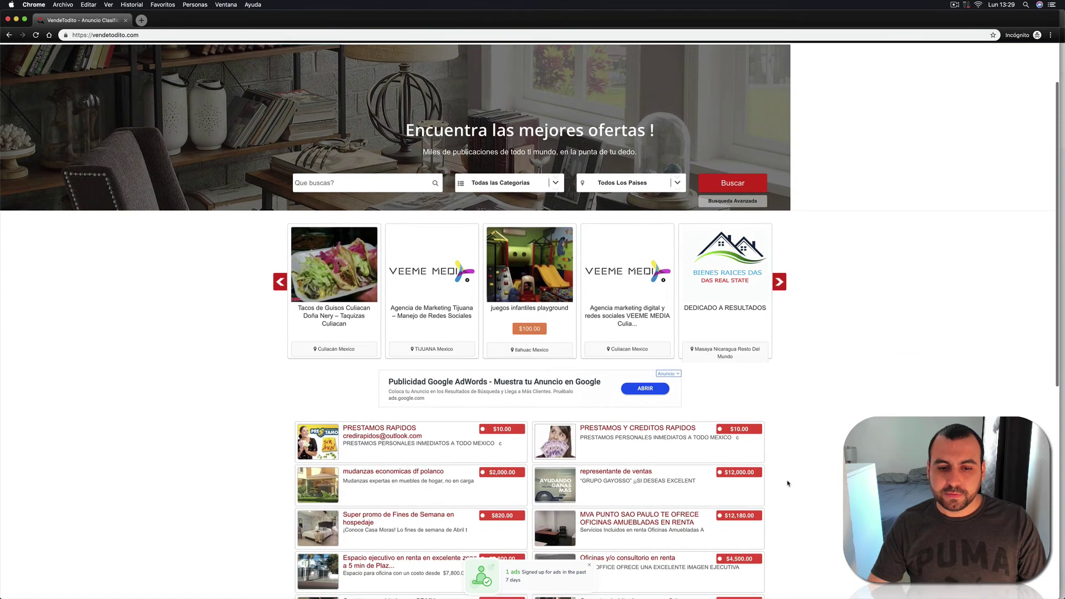
scroll(787, 481, "down", 3)
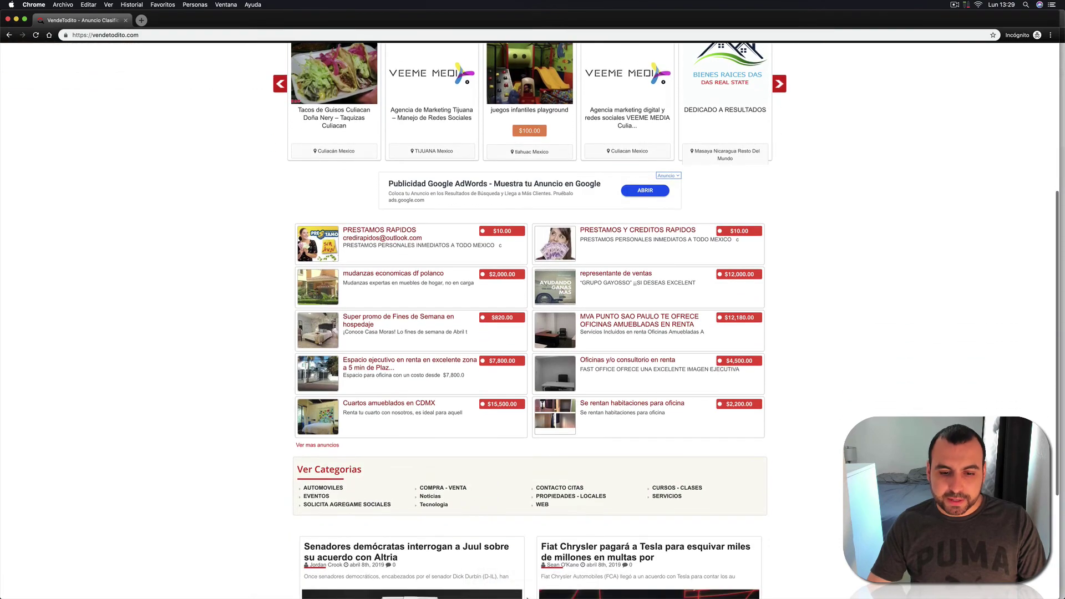
scroll(561, 577, "up", 2)
scroll(561, 577, "up", 3)
scroll(533, 582, "down", 7)
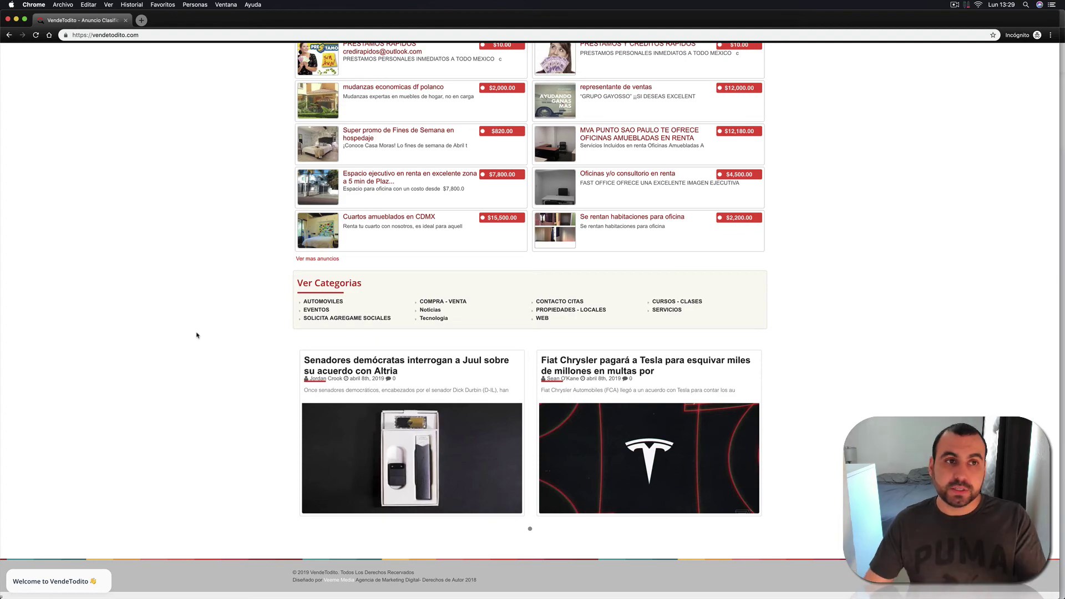
scroll(169, 298, "up", 10)
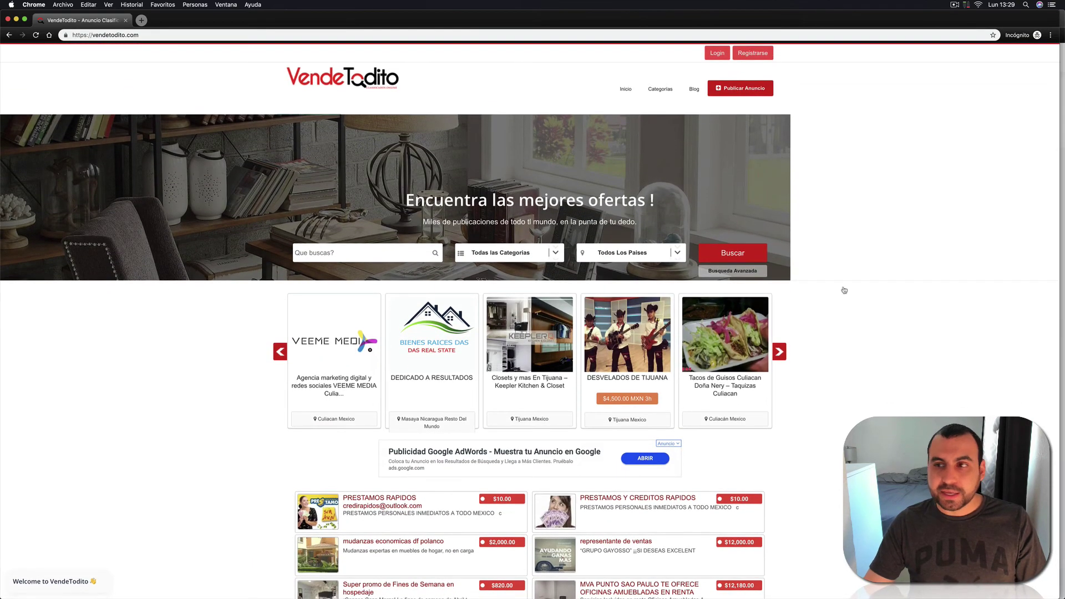
Step: Deactivate the Conversion Summary kit in the Notifia test campaign
key("super+grave")
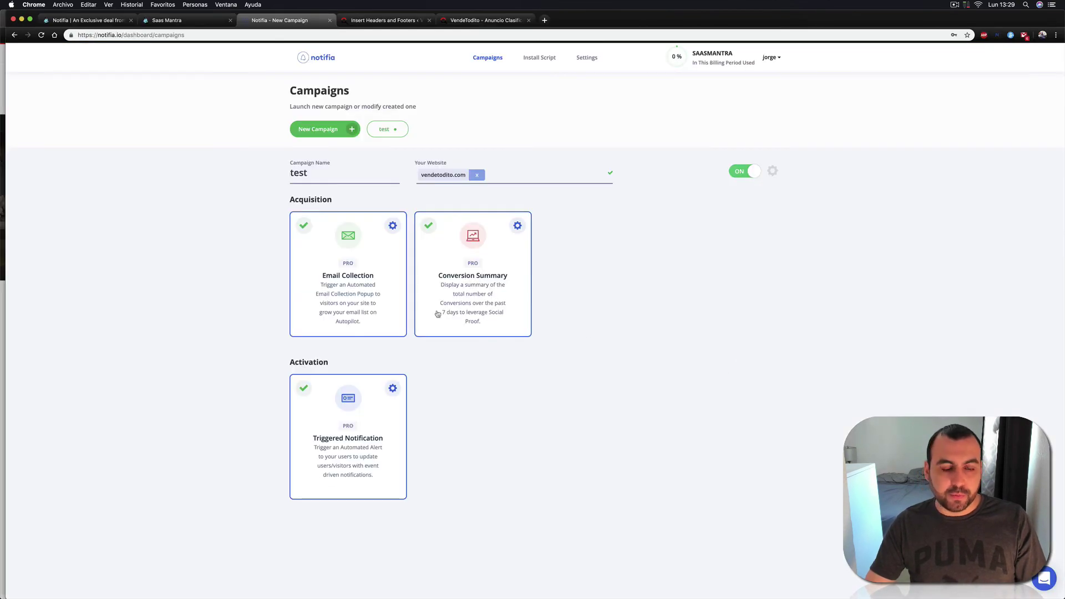
left_click(428, 226)
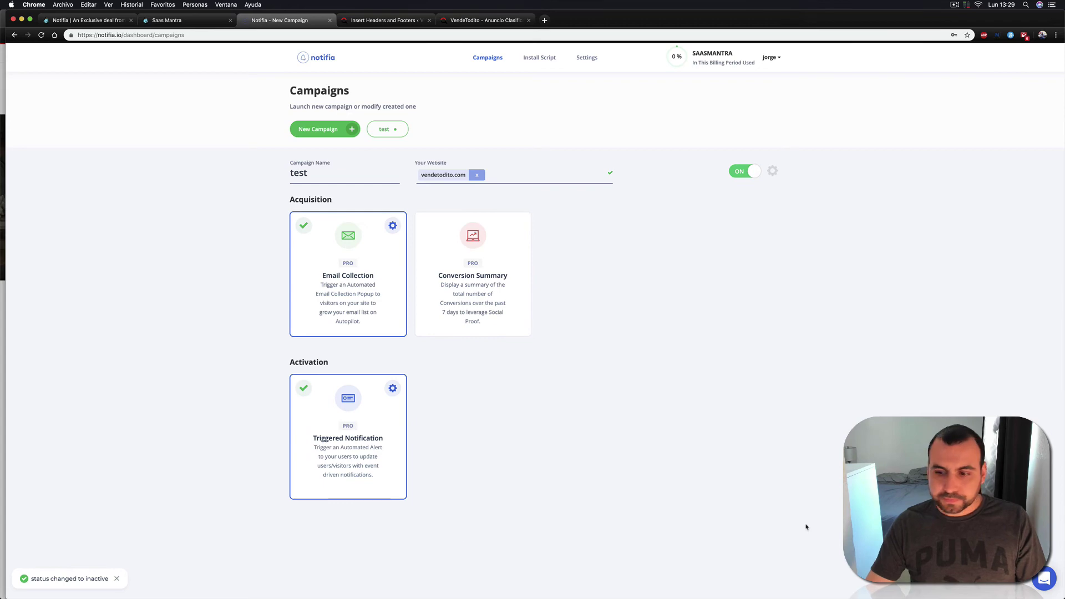
left_click(0, 314)
key("super+grave")
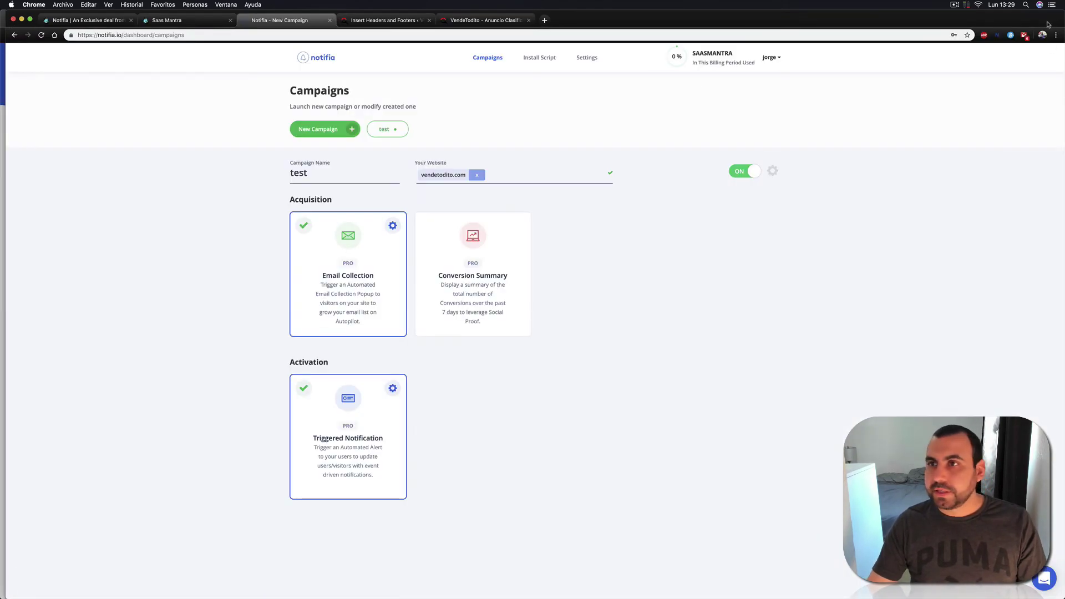
Step: Load vendetodito.com in a fresh incognito window and check which notifications appear with the Conversion Summary disabled
left_click(1055, 34)
left_click(985, 90)
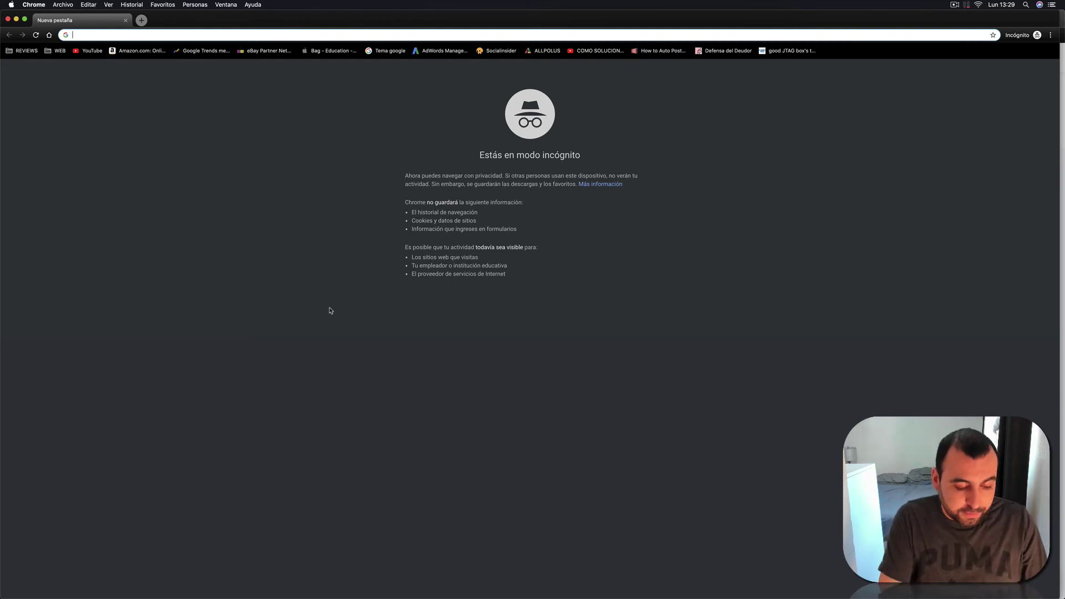
type("vende")
key("Return")
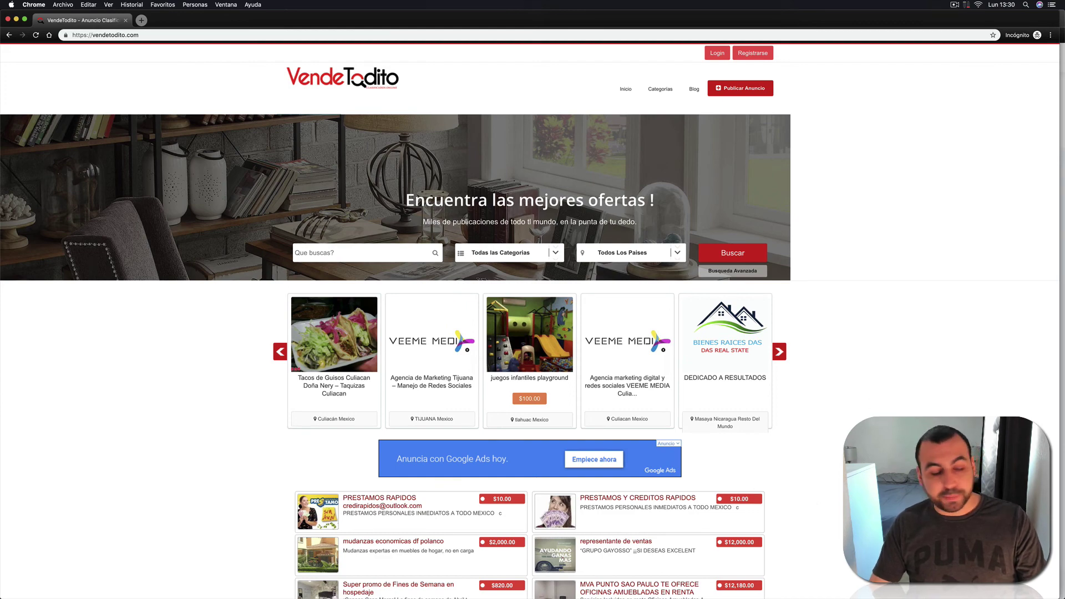
scroll(530, 320, "down", 4)
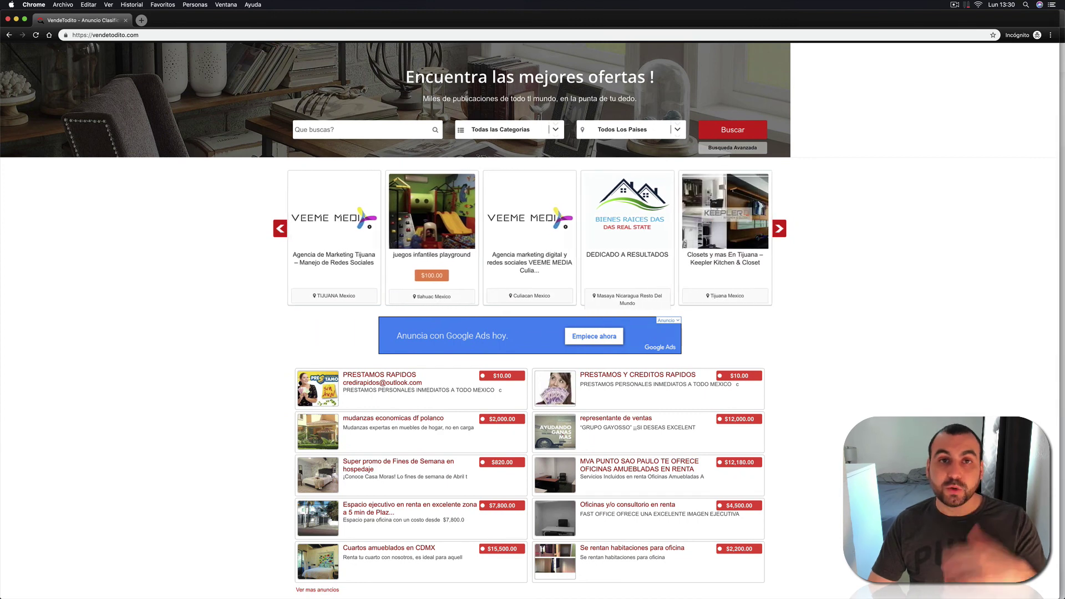
Step: Check the Triggered Notification's welcome message at the foot of the vendetodito.com homepage and back at its top
scroll(530, 320, "down", 5)
scroll(529, 320, "down", 7)
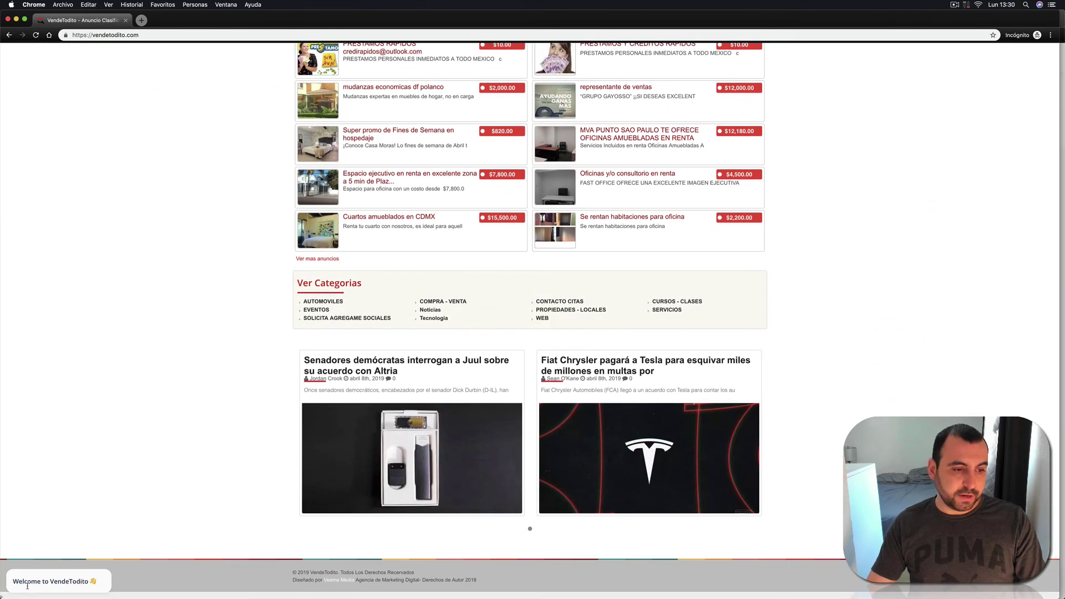
triple_click(27, 584)
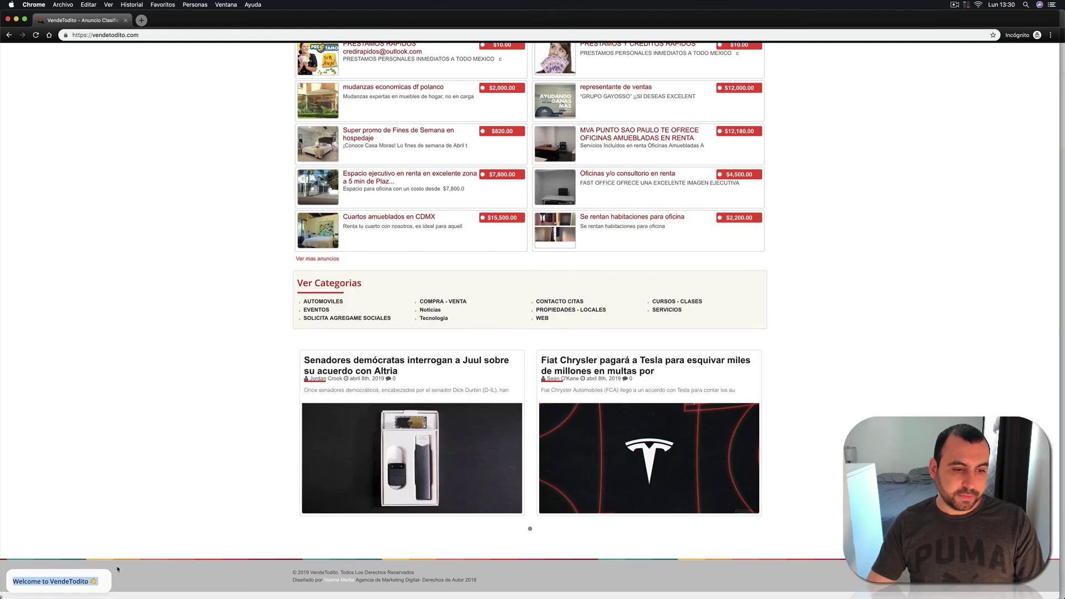
scroll(209, 514, "up", 10)
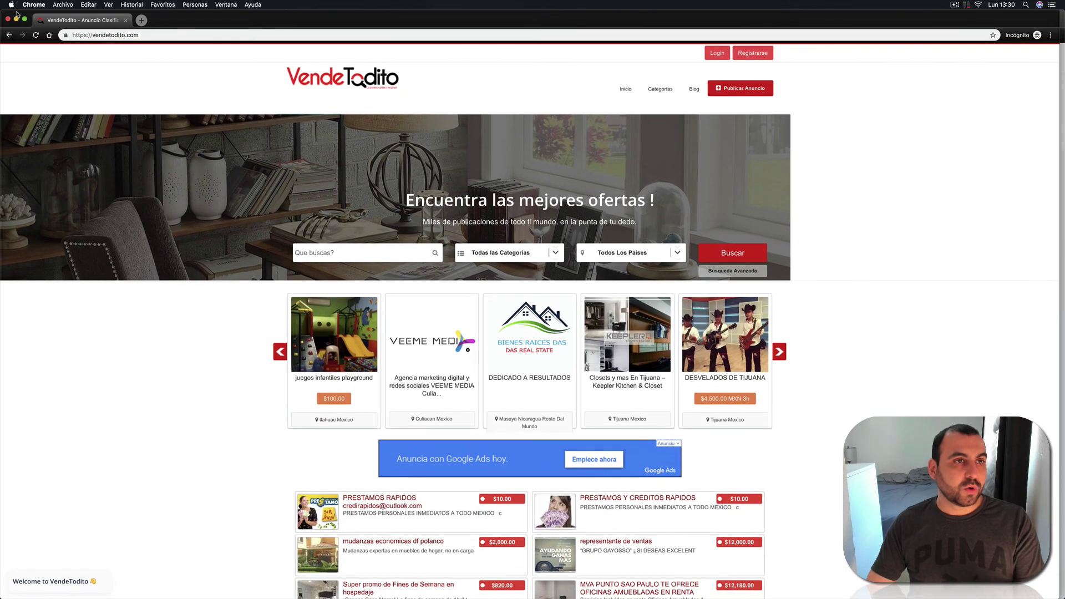
Step: Switch back to the Notifia window and review the account settings and the available subscription plans
key("super+grave")
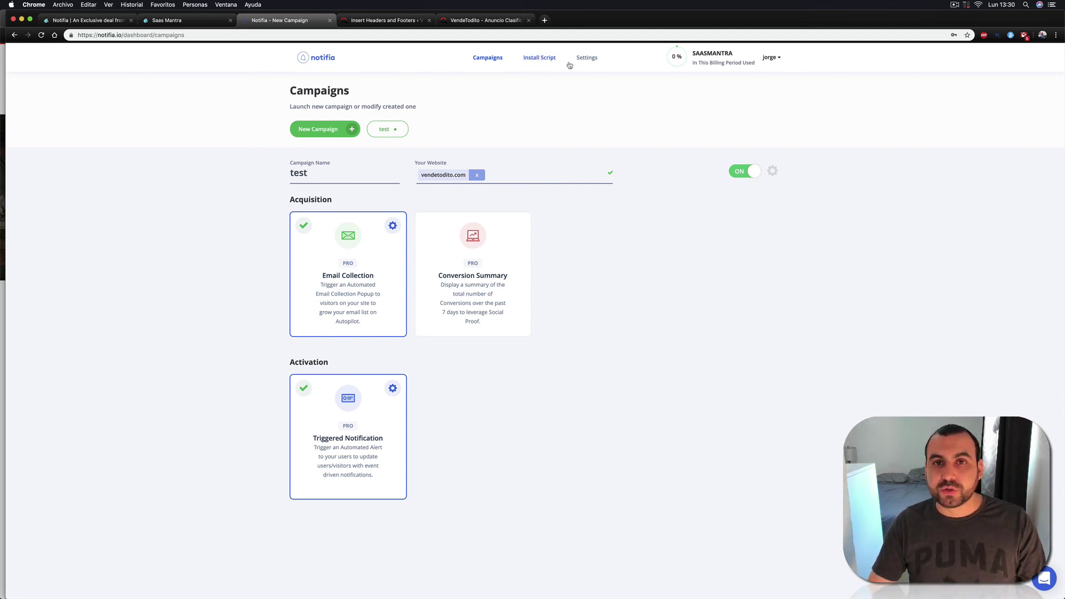
left_click(586, 58)
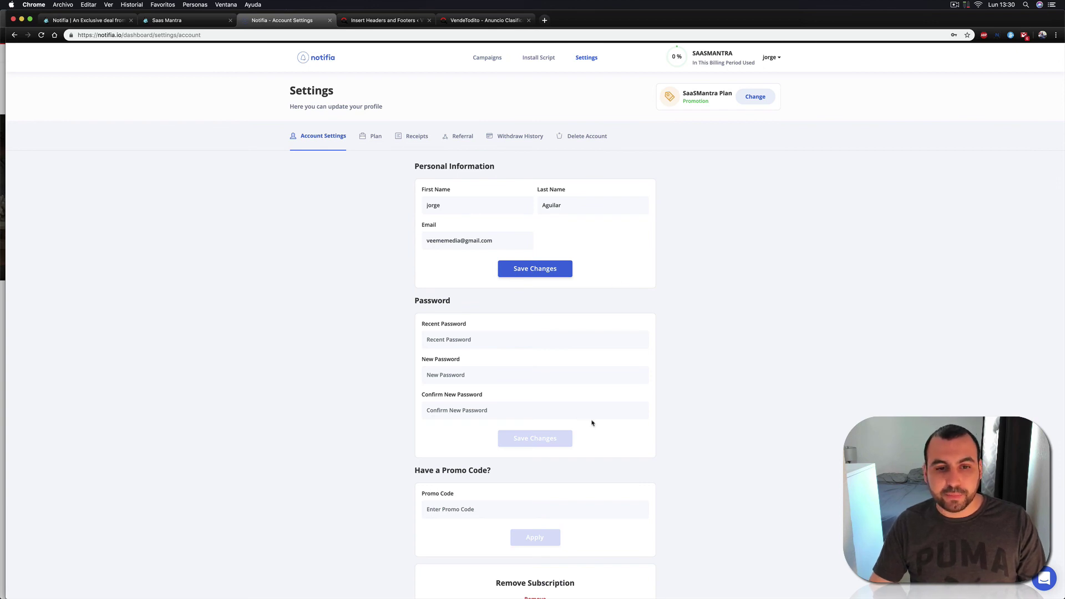
scroll(592, 424, "up", 1)
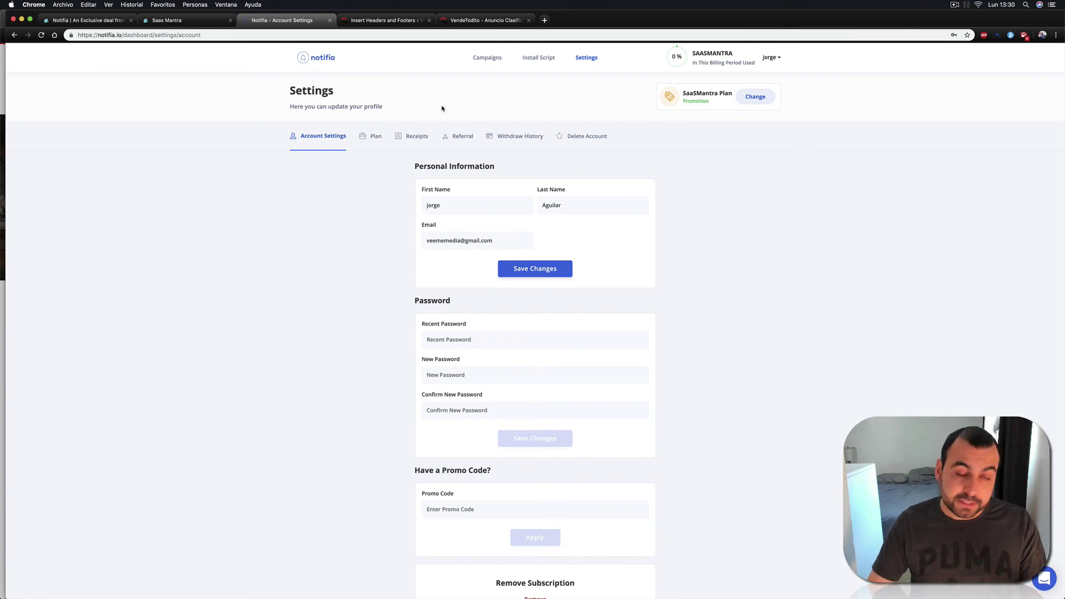
left_click(376, 136)
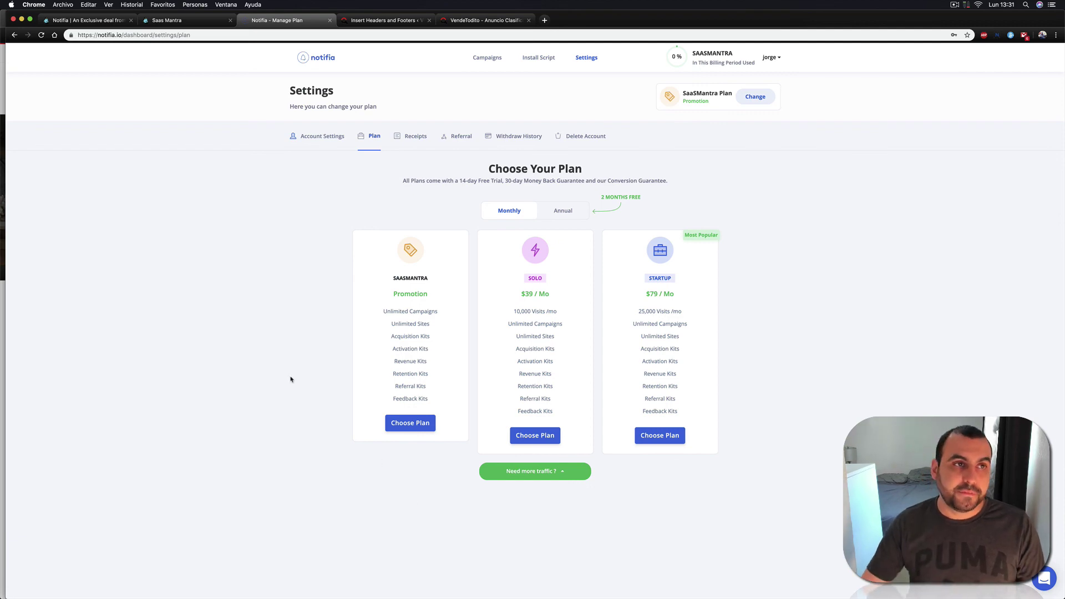
Step: Review the Notifia offer and its one-time price on the SaaS Mantra deal page
left_click(86, 20)
scroll(477, 223, "up", 10)
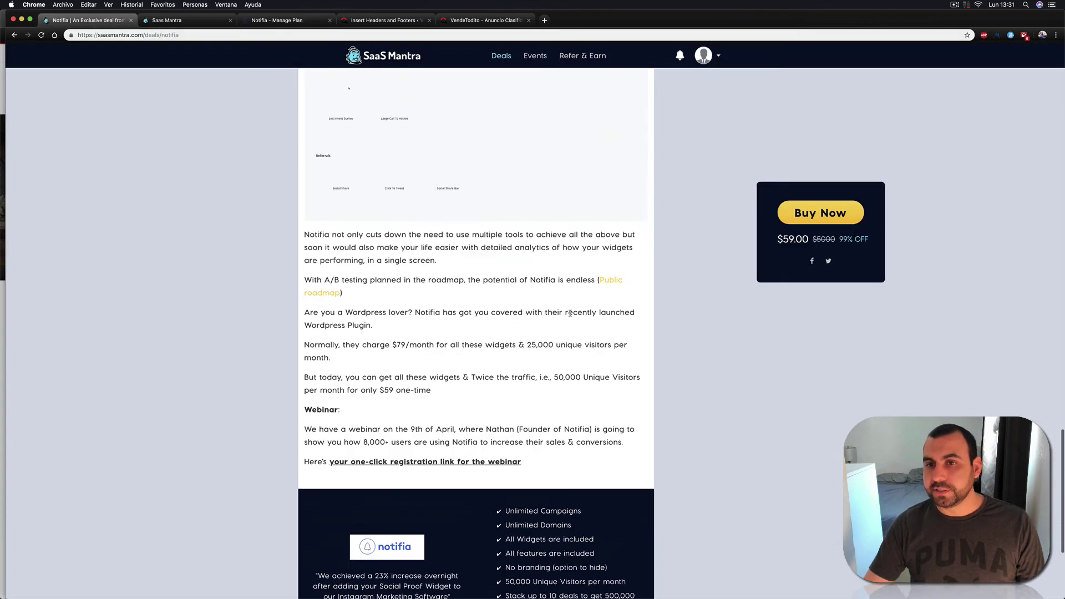
double_click(796, 239)
scroll(744, 265, "up", 15)
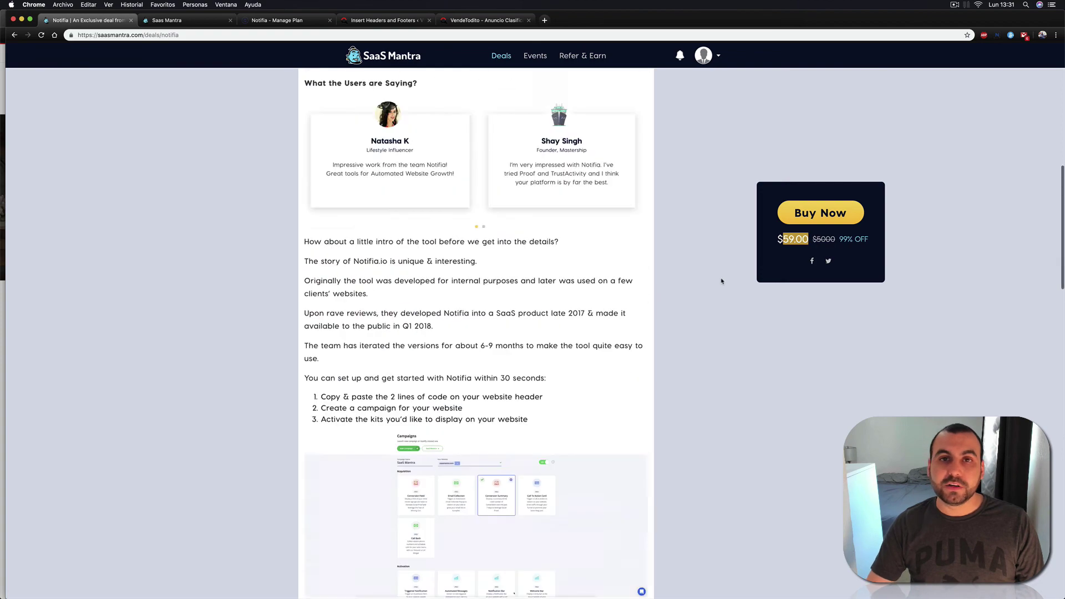
left_click(712, 384)
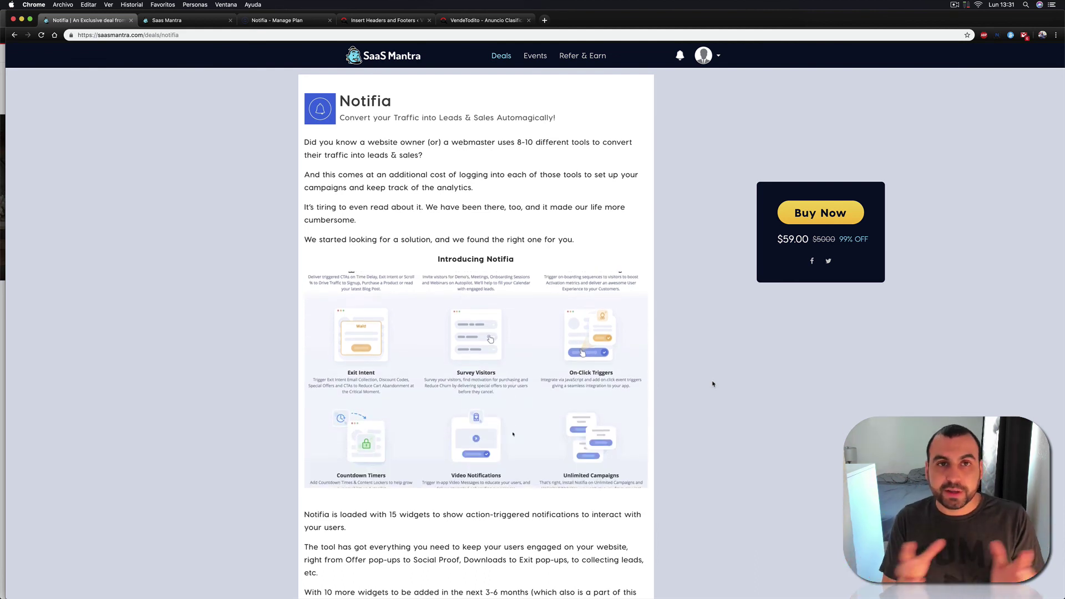
Step: Return to Notifia and open the campaigns overview
left_click(273, 20)
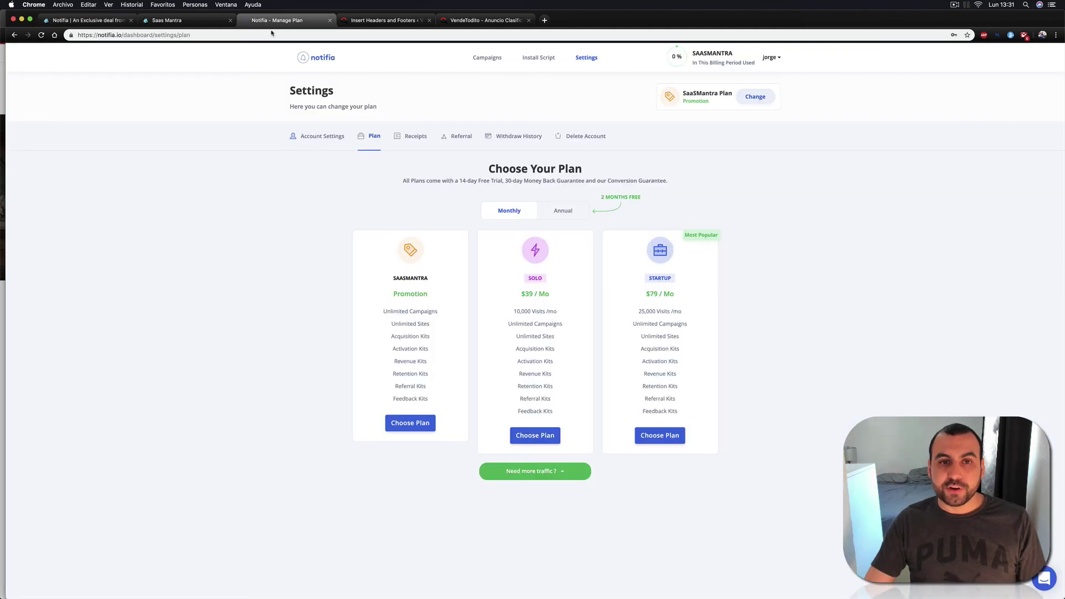
left_click(488, 58)
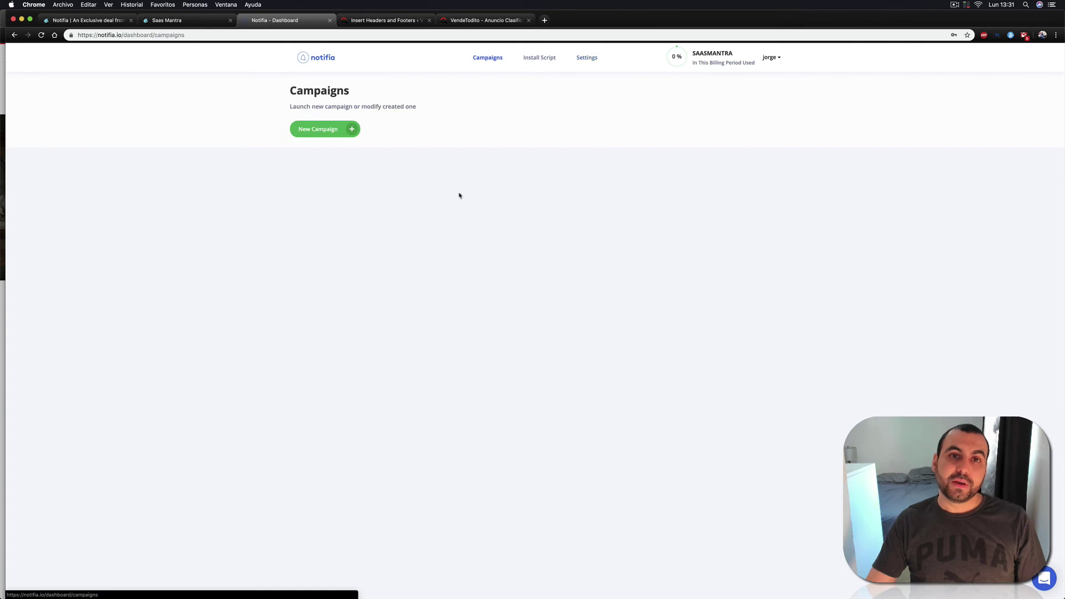